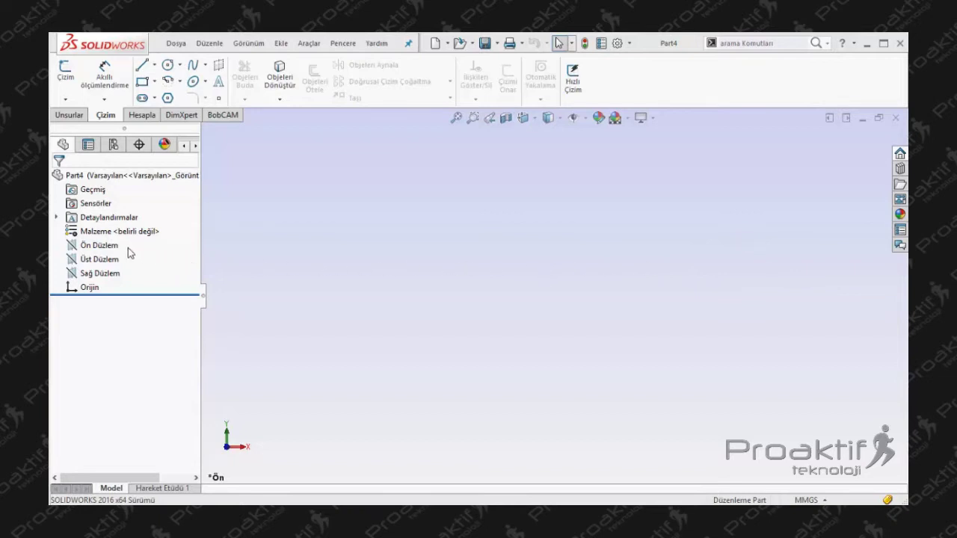
Open a new sketch, Çizim1, on the Ön Düzlem (front plane).
click(97, 247)
click(116, 232)
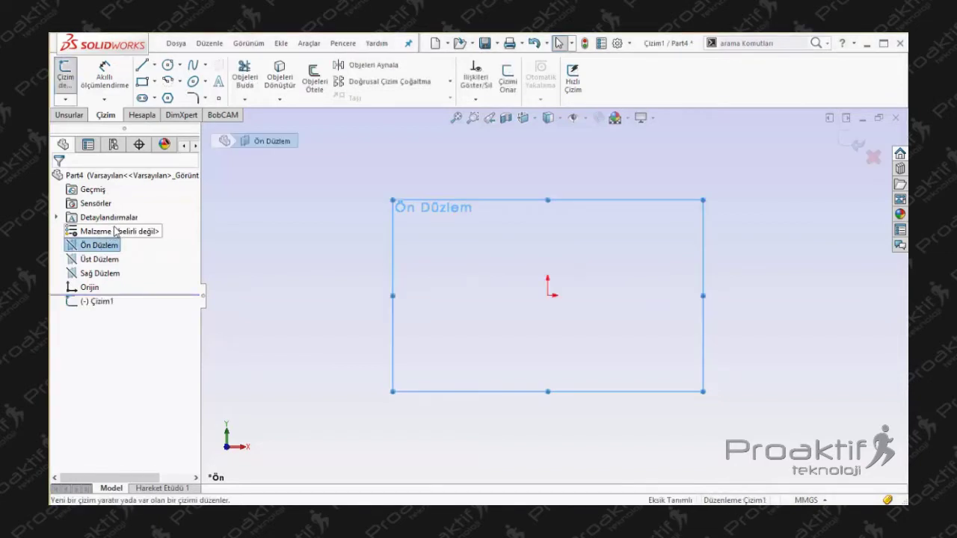
Draw a centre-point circle on the sketch origin with a radius of about 53 mm.
click(181, 66)
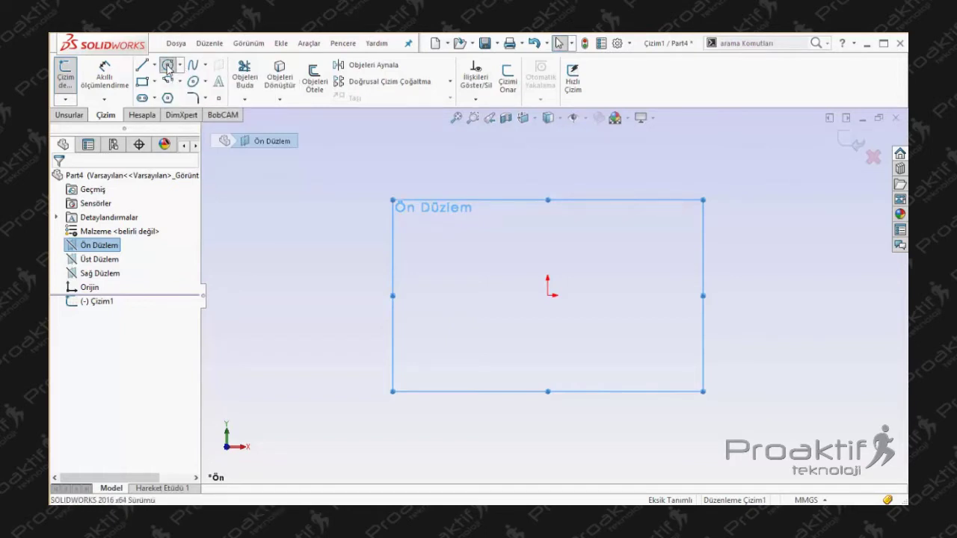
click(184, 82)
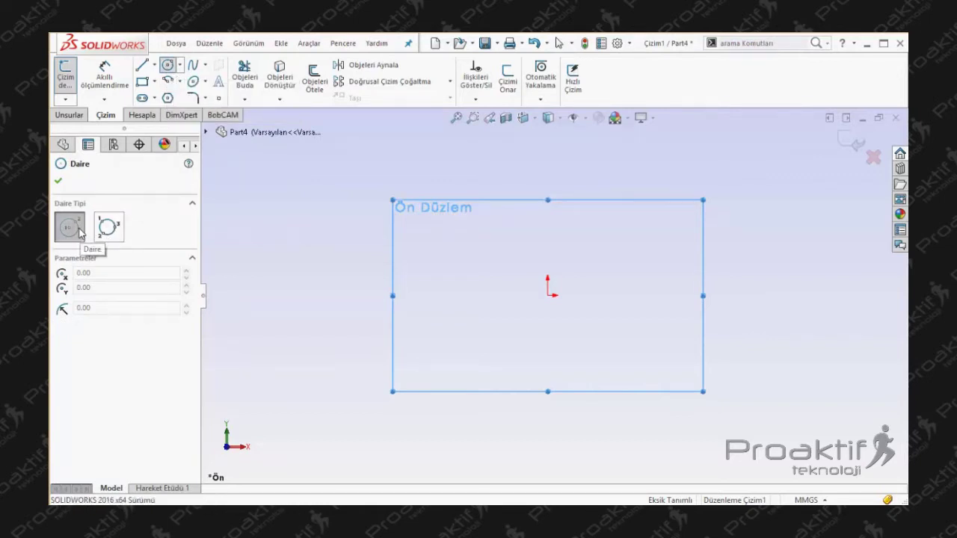
click(549, 295)
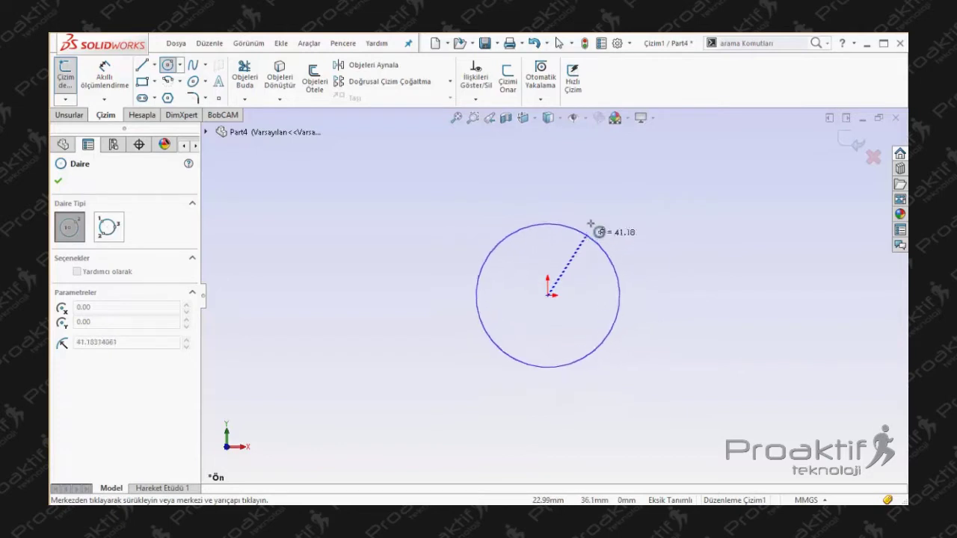
click(594, 216)
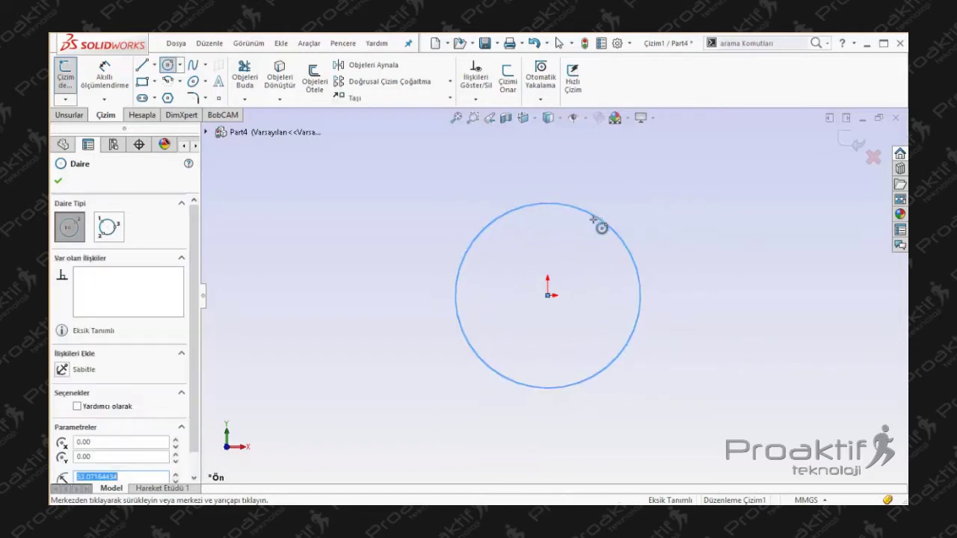
Add a perimeter circle of radius about 26.63 mm right of the first circle, then confirm.
click(116, 231)
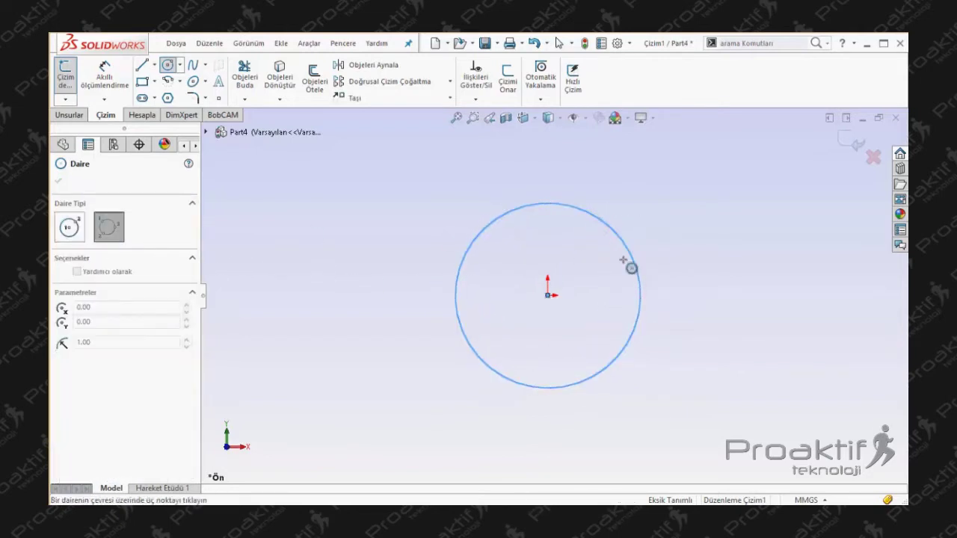
click(743, 225)
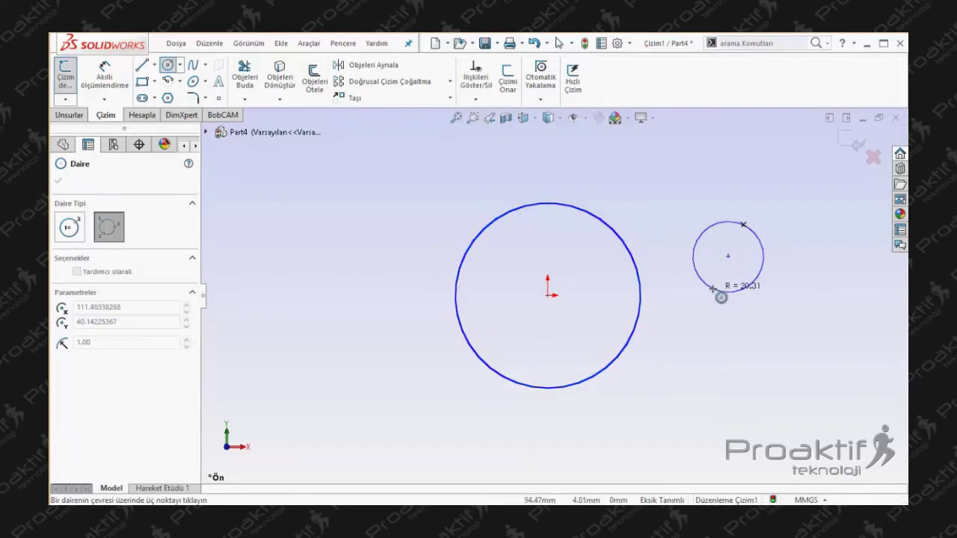
click(789, 309)
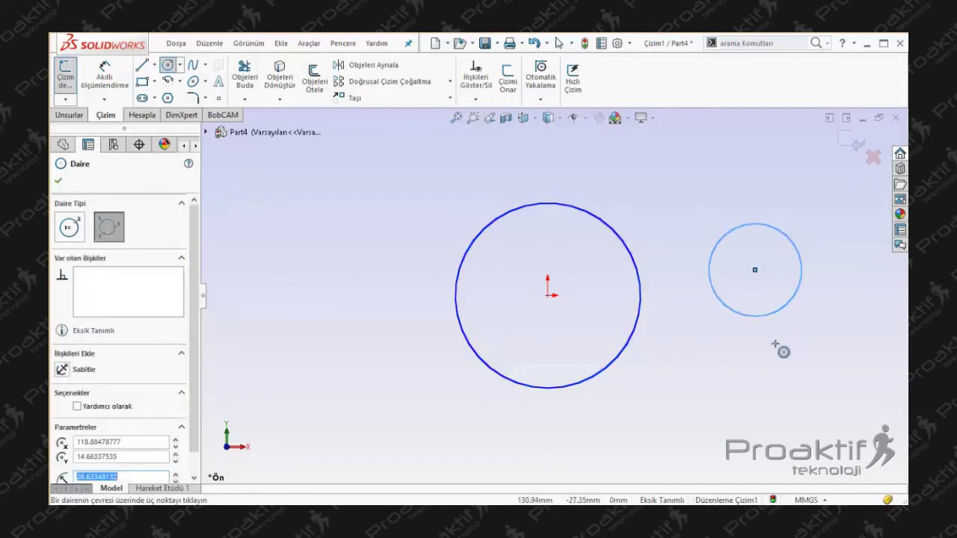
key(f)
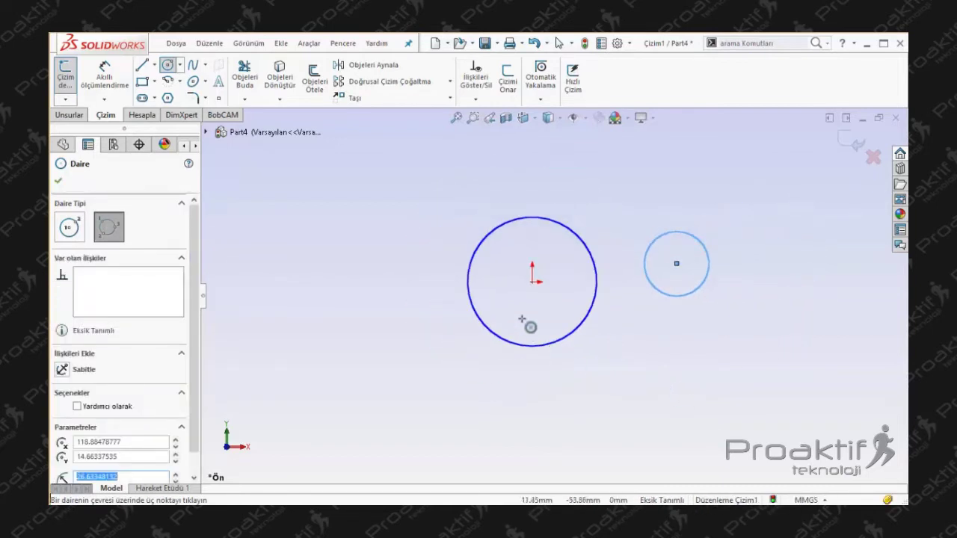
scroll(566, 271, down, 3)
scroll(572, 265, up, 3)
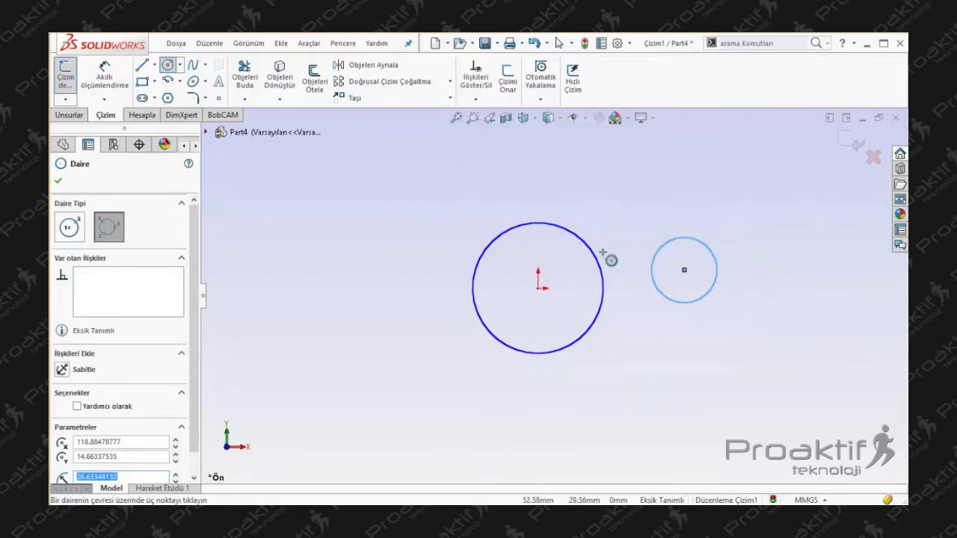
scroll(609, 272, down, 2)
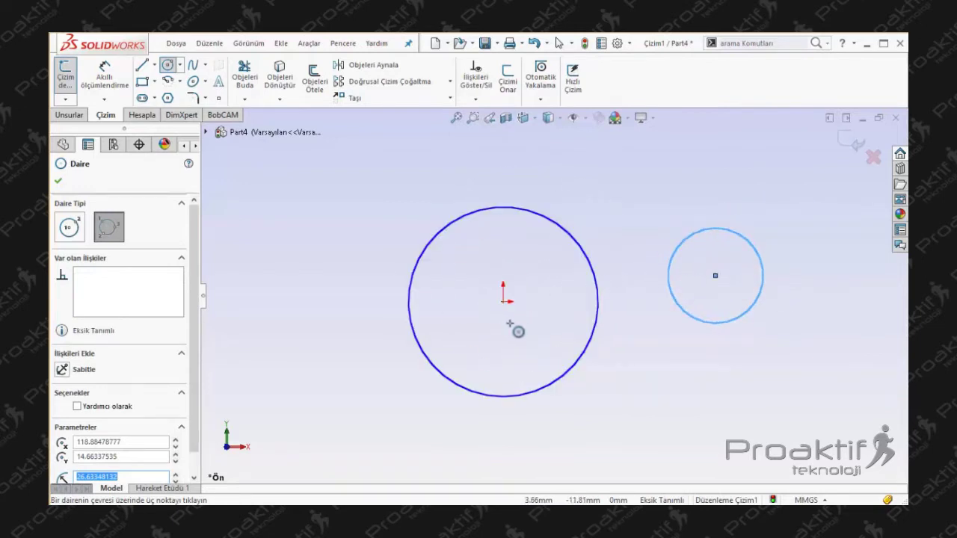
scroll(517, 331, up, 2)
scroll(516, 329, up, 1)
scroll(448, 347, up, 1)
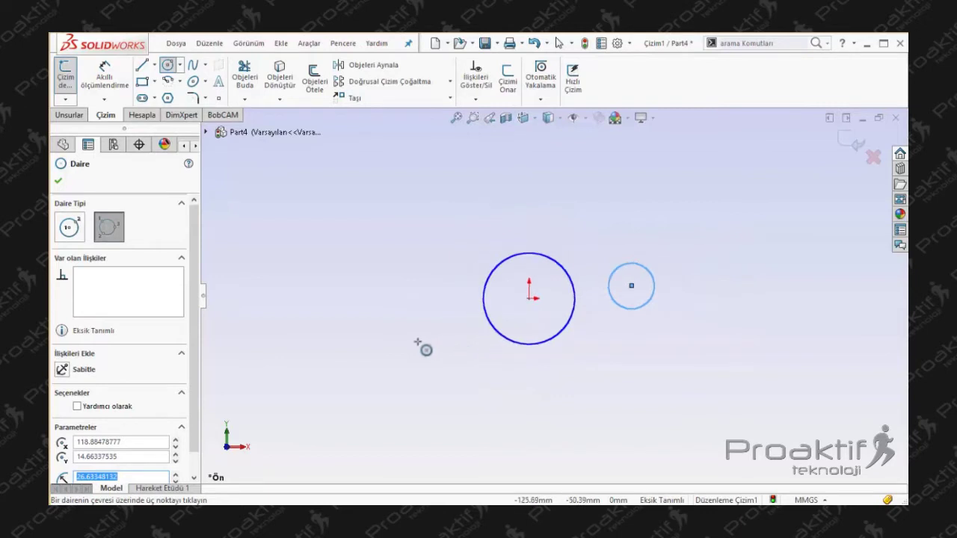
scroll(423, 346, down, 1)
scroll(419, 336, down, 1)
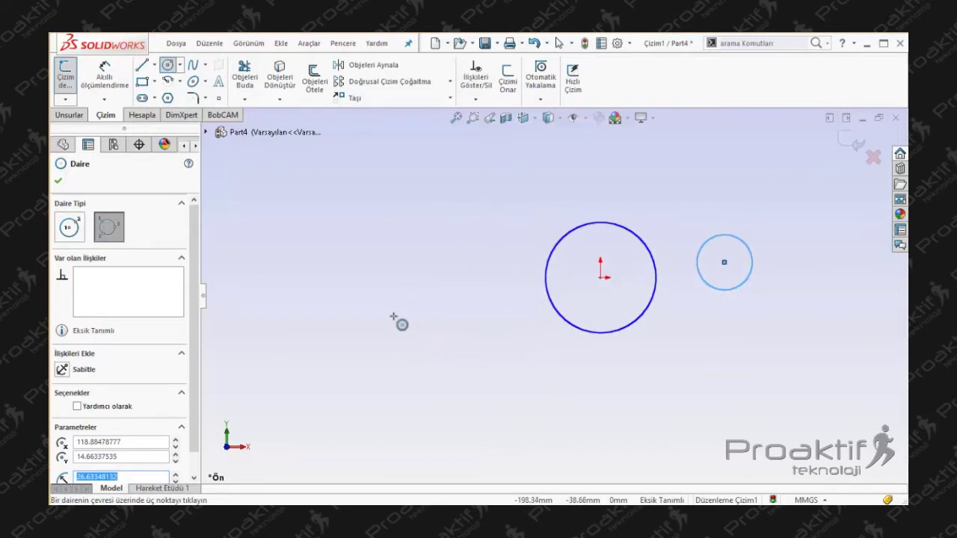
click(59, 180)
Draw three separate lines left of the circles: one slanted, one near-vertical, one rising right.
click(140, 68)
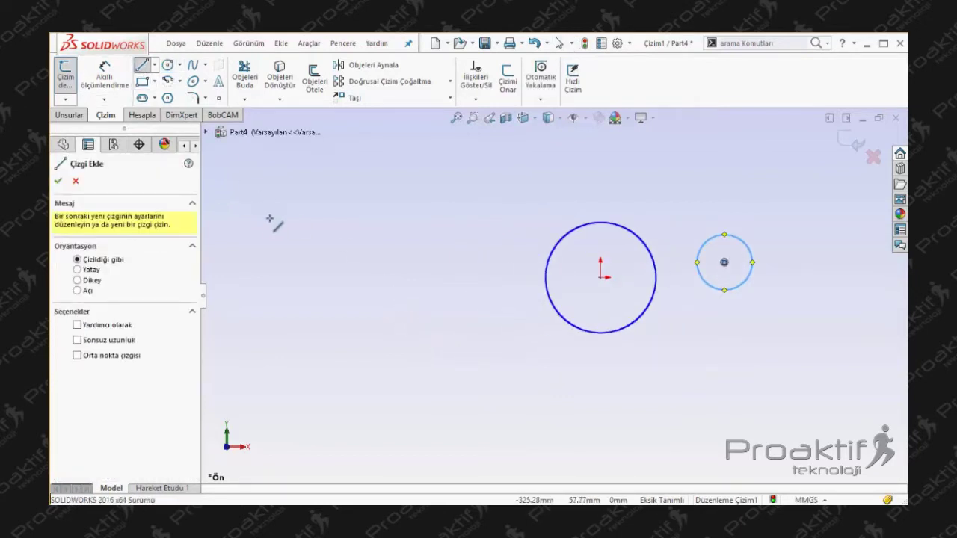
click(276, 205)
click(315, 263)
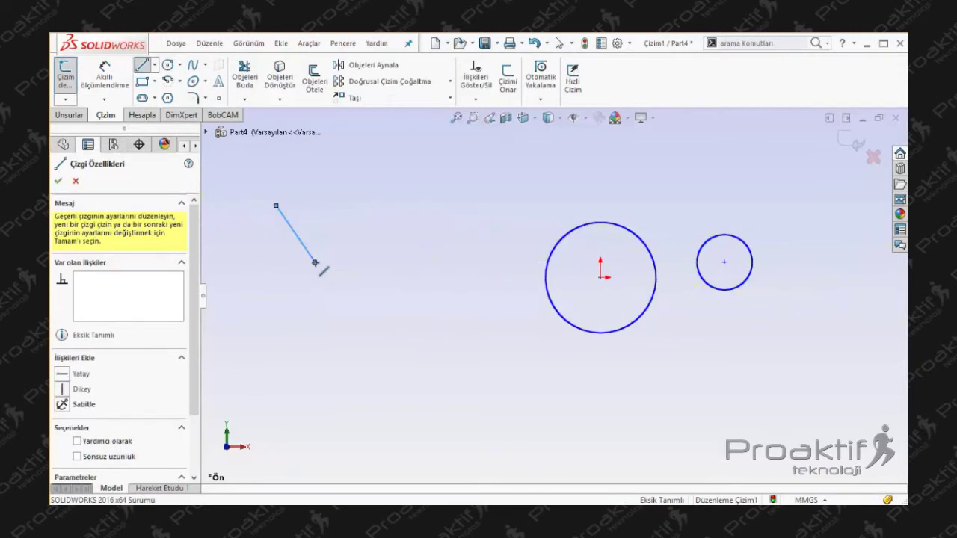
key(Escape)
key(Escape)
click(139, 68)
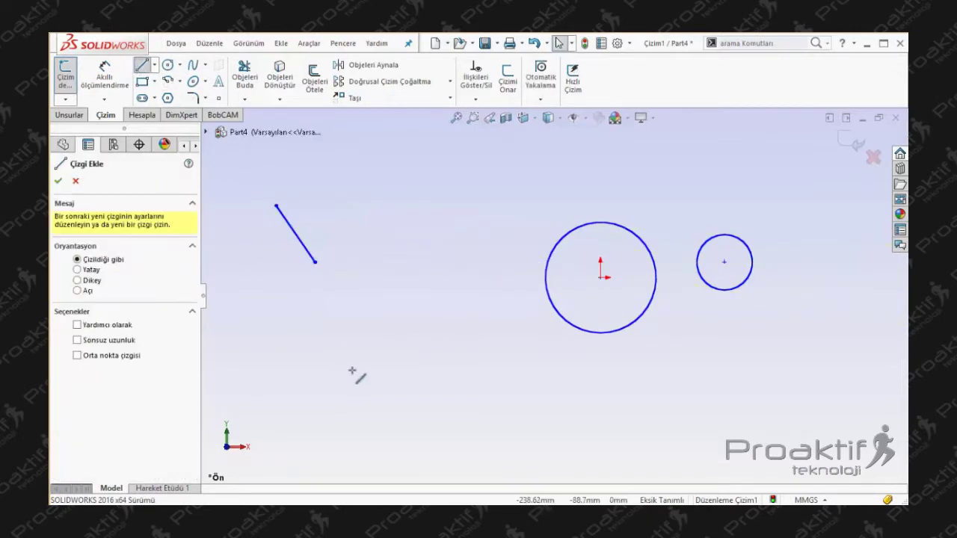
click(352, 347)
click(357, 428)
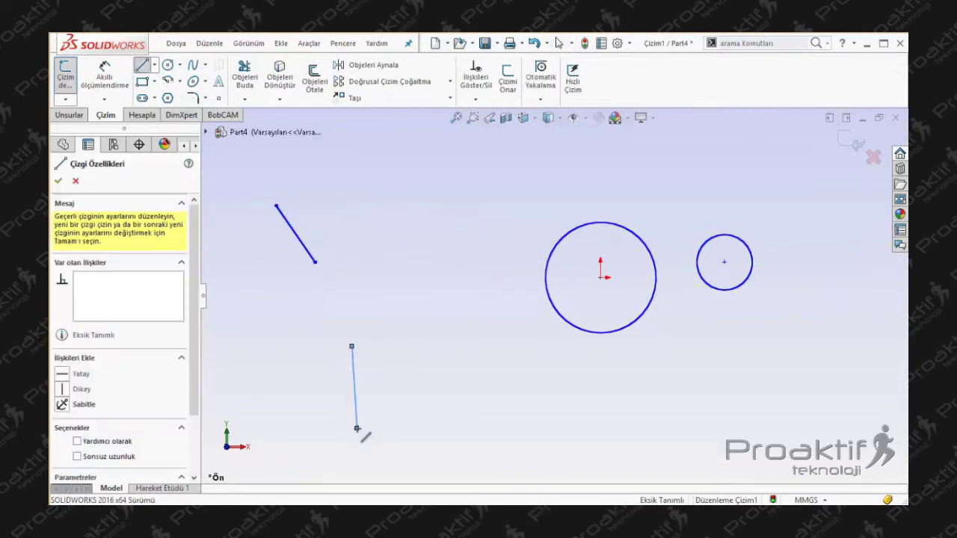
key(Escape)
key(Escape)
click(142, 67)
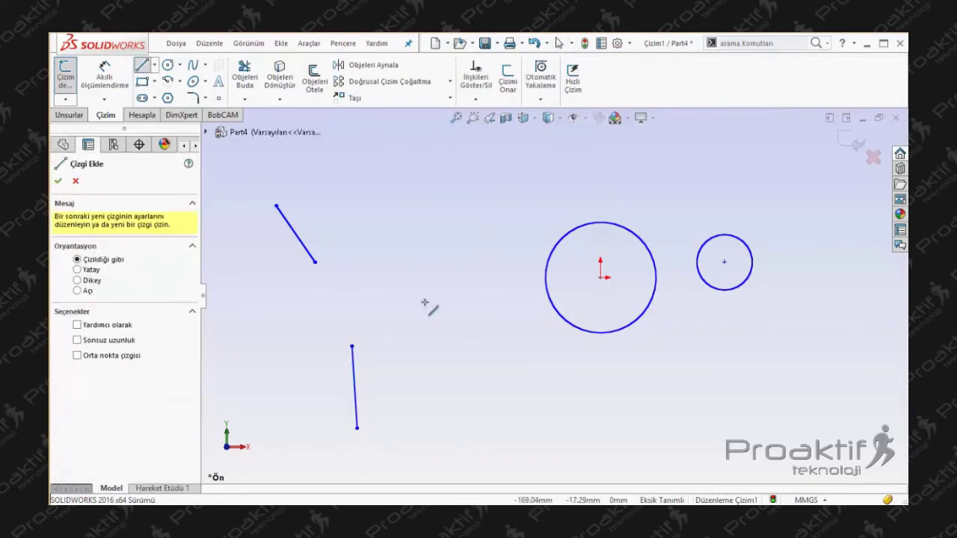
click(396, 278)
click(458, 239)
key(Escape)
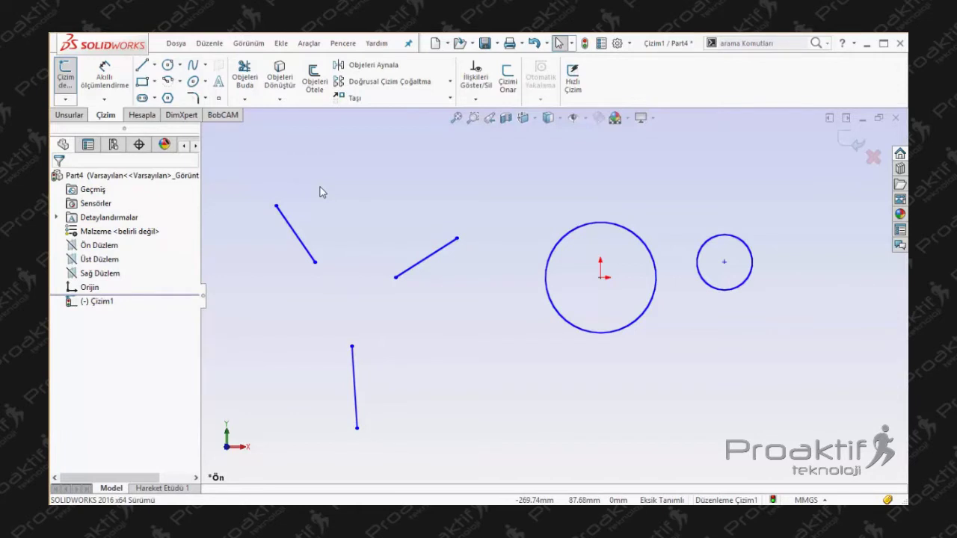
Draw a circle from the first line's endpoint through the lower line's endpoint, then delete it.
click(167, 66)
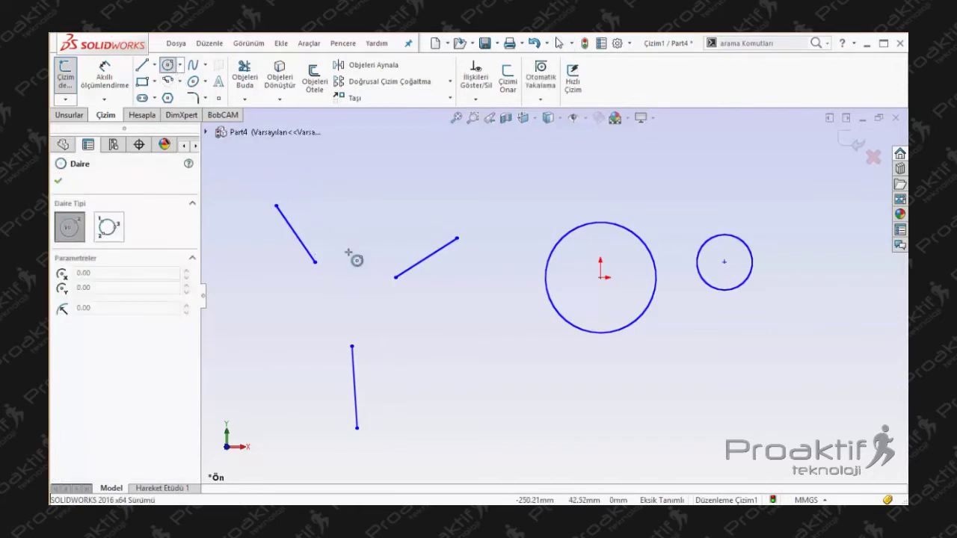
click(316, 263)
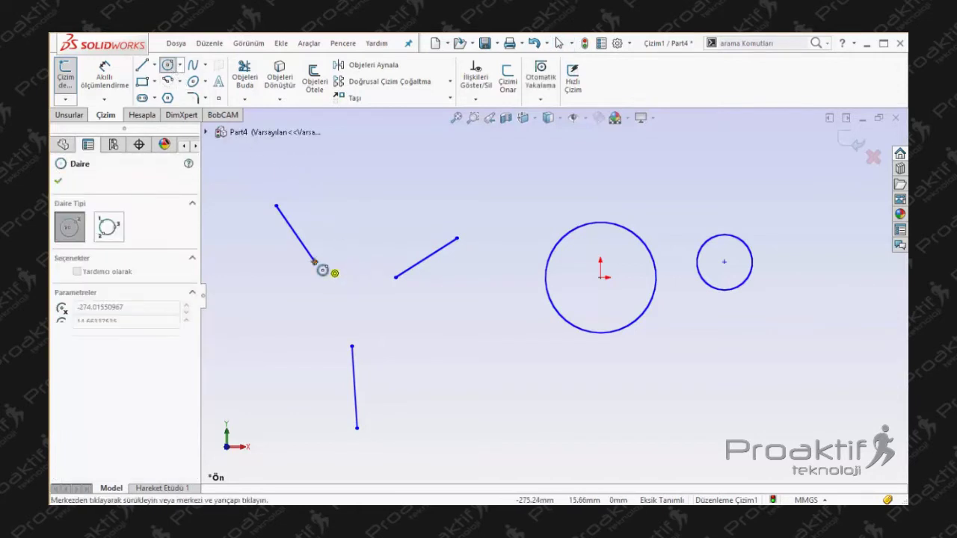
click(352, 347)
key(Escape)
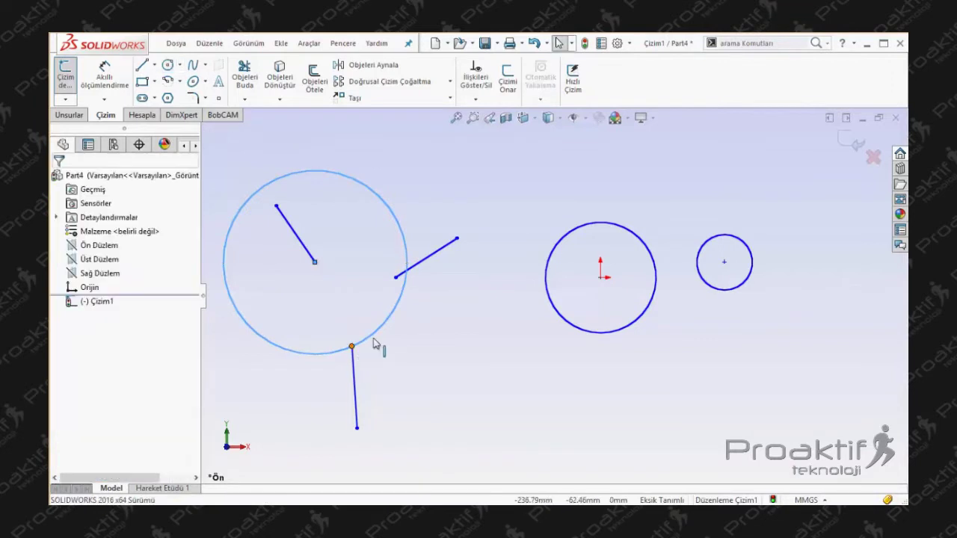
click(374, 336)
key(Delete)
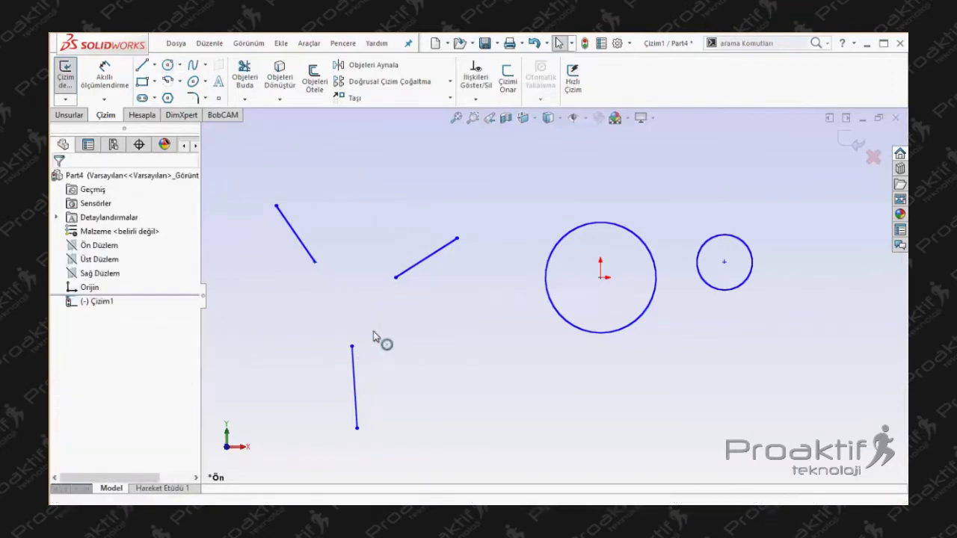
Draw a perimeter circle through one endpoint of each of the three lines.
click(168, 68)
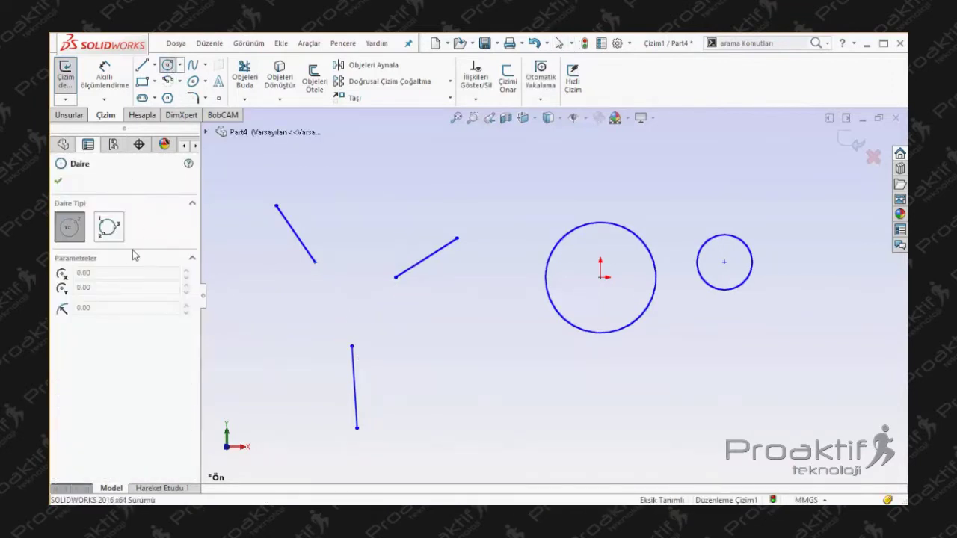
click(109, 227)
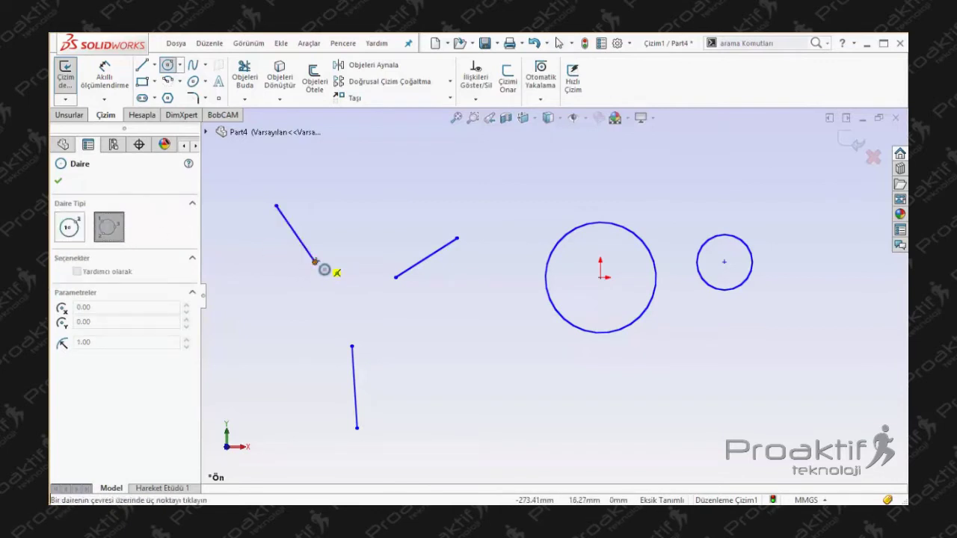
click(315, 262)
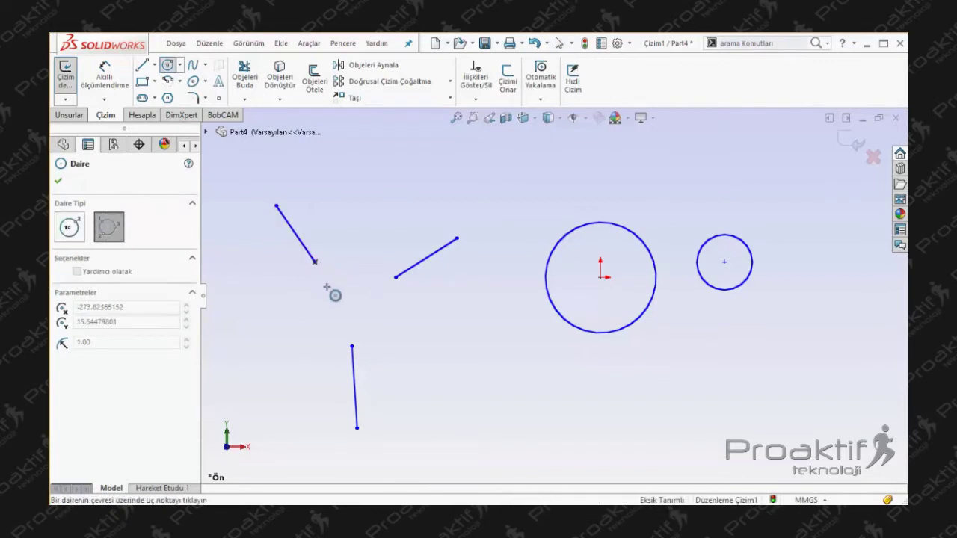
click(352, 347)
click(395, 278)
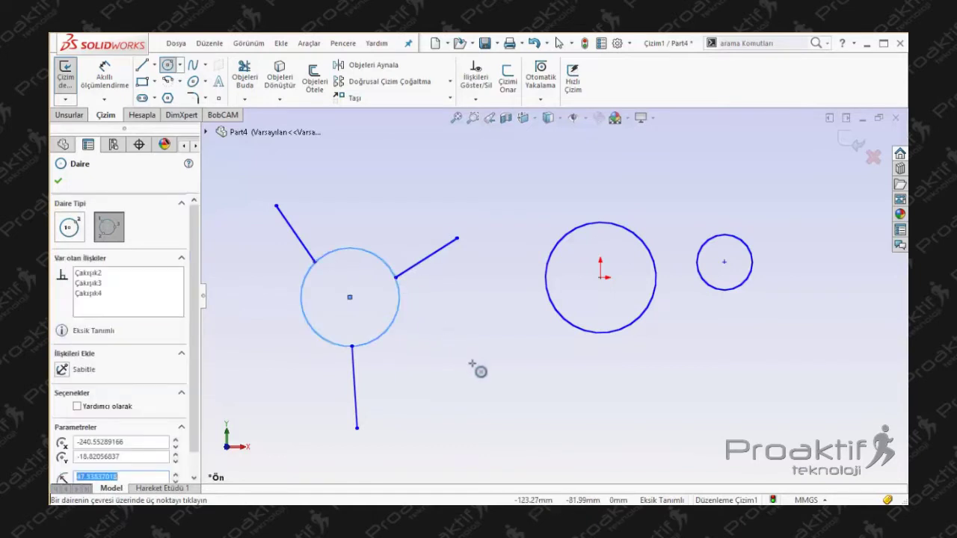
key(Escape)
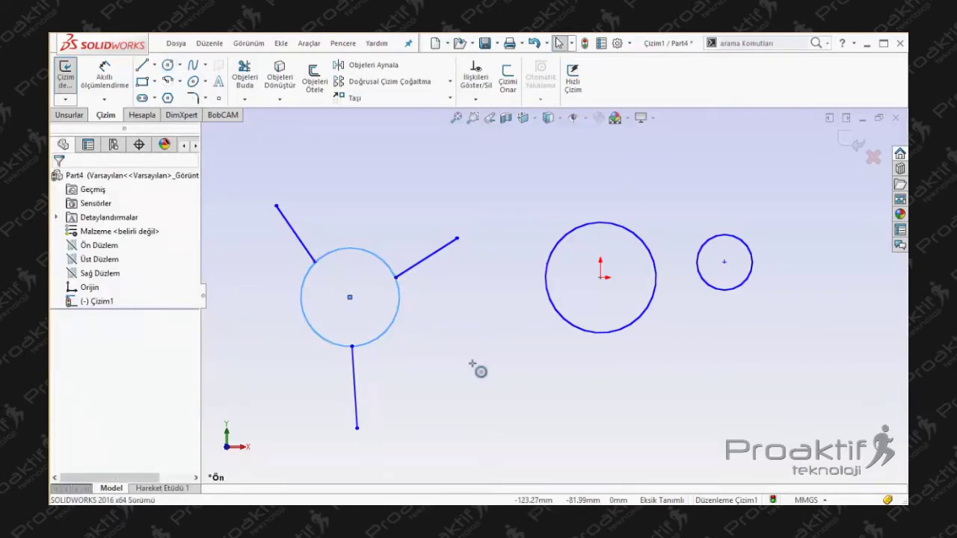
key(Escape)
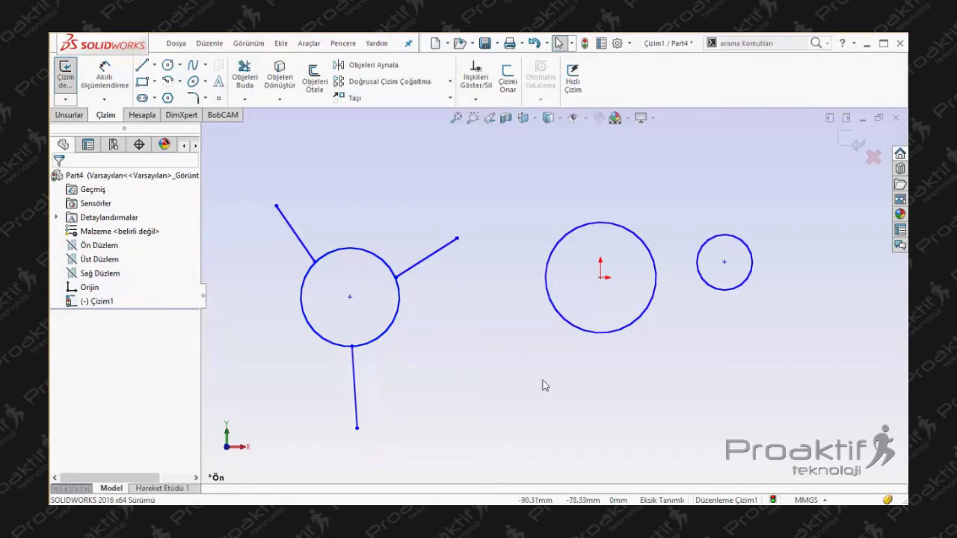
scroll(518, 415, down, 1)
scroll(523, 404, up, 3)
scroll(598, 389, up, 3)
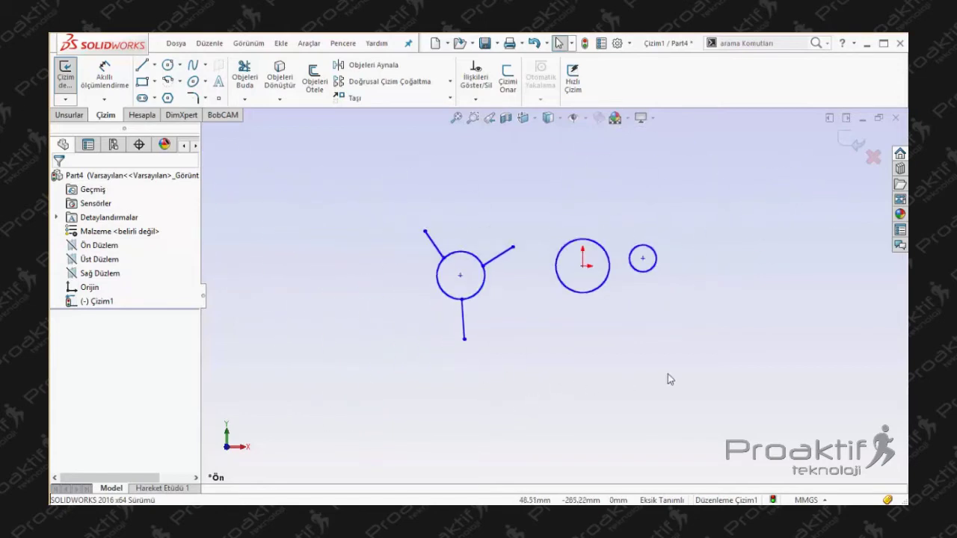
scroll(684, 355, up, 1)
scroll(699, 326, down, 1)
scroll(696, 317, down, 2)
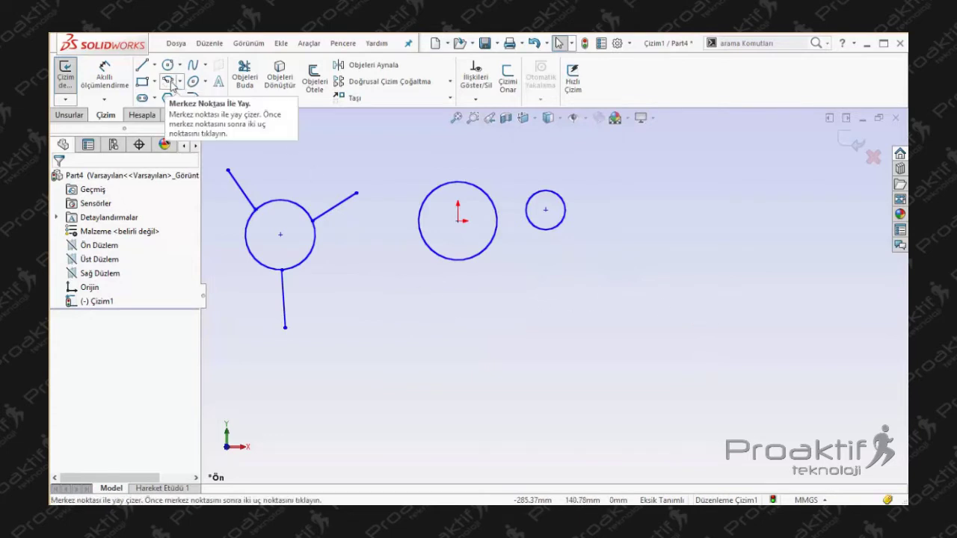
Draw a centre-point arc of radius about 111.74 mm, spanning about 139°, below the right circles.
click(169, 82)
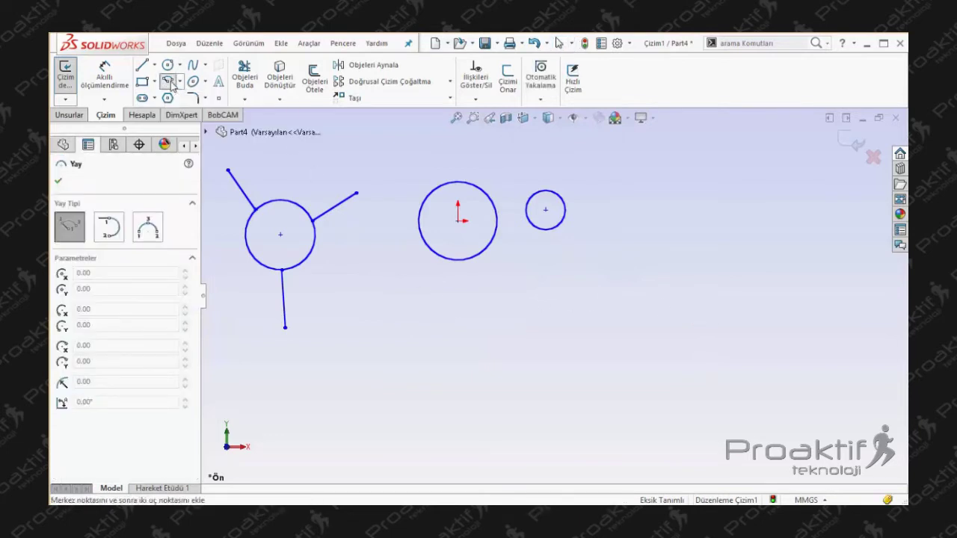
click(74, 234)
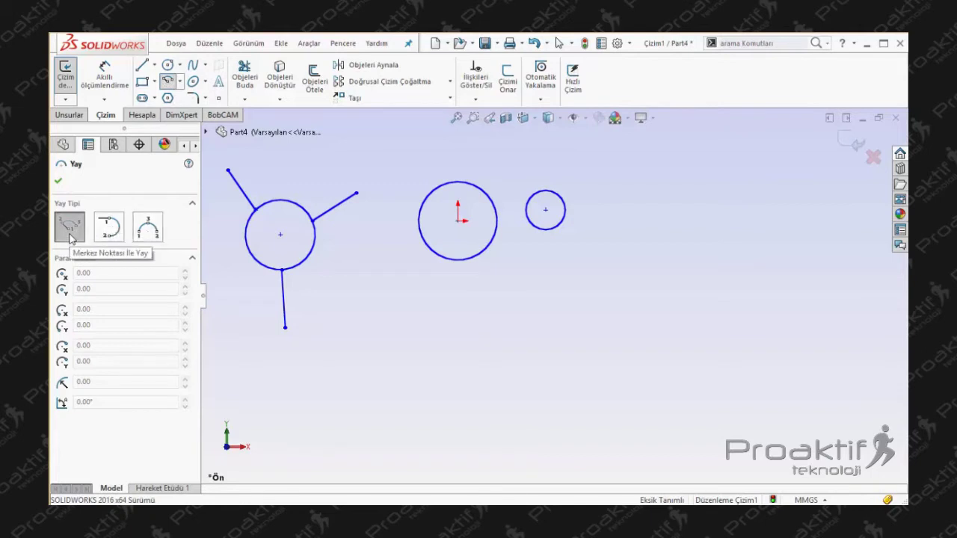
click(621, 367)
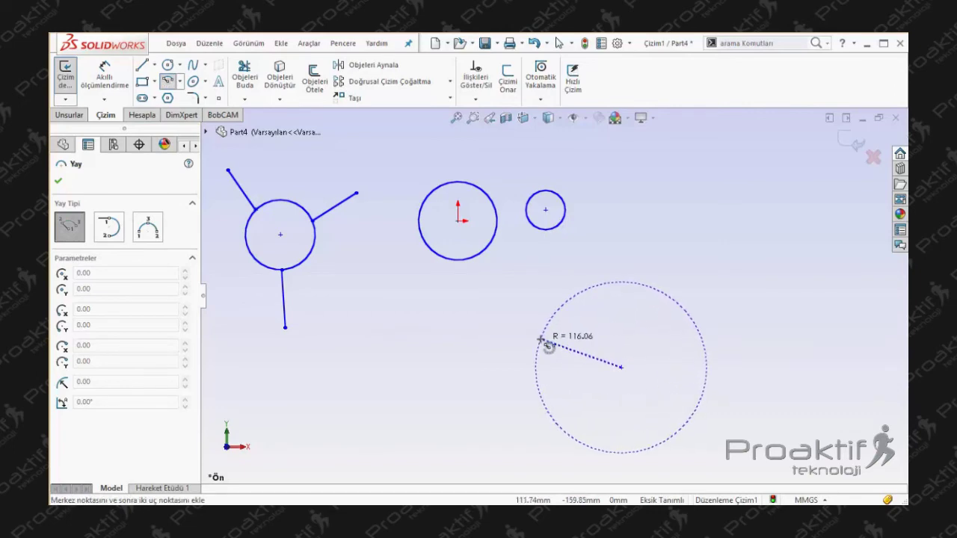
click(540, 339)
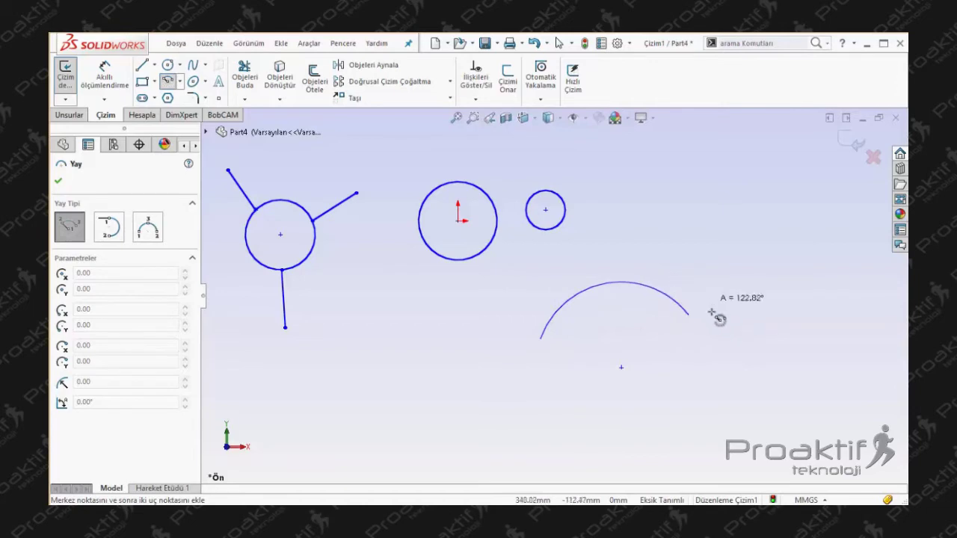
click(701, 336)
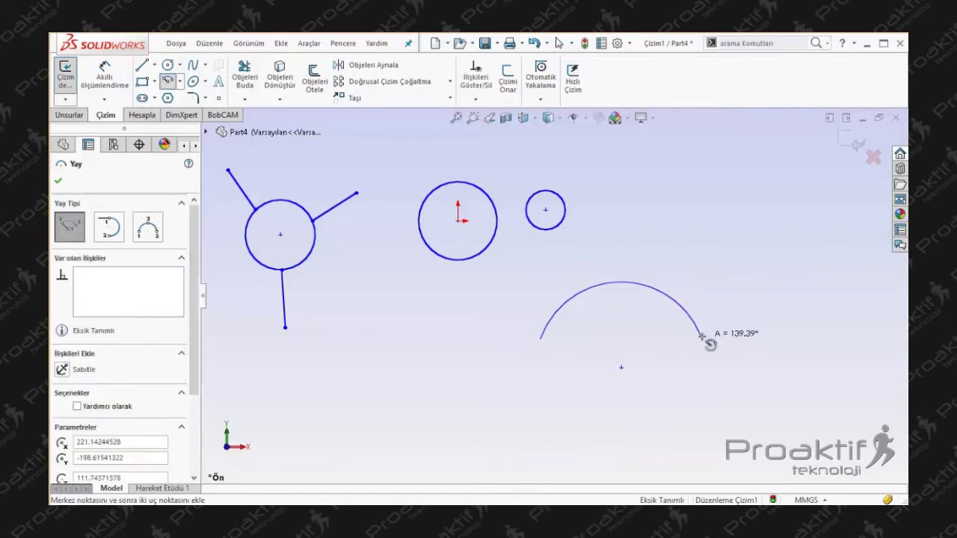
key(Escape)
scroll(733, 373, down, 1)
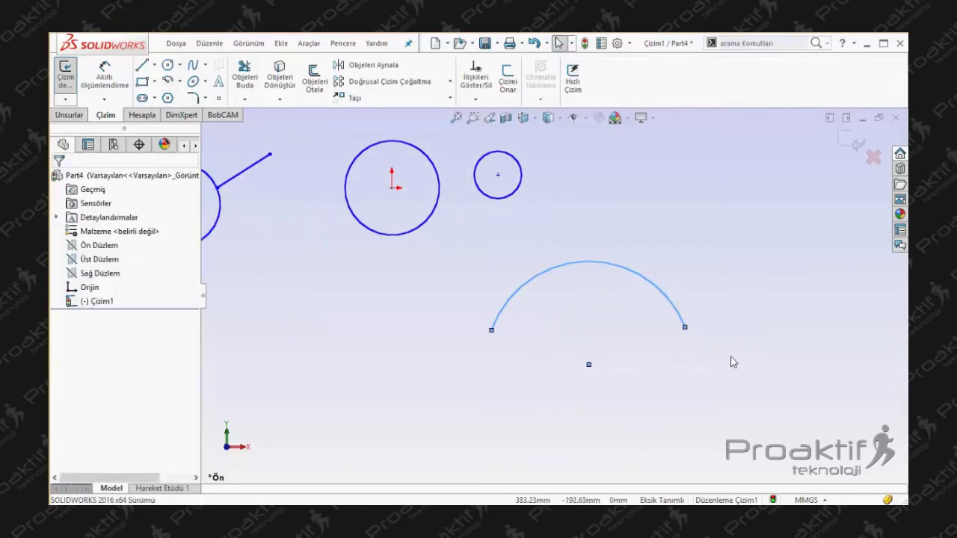
scroll(643, 377, up, 4)
scroll(516, 391, down, 1)
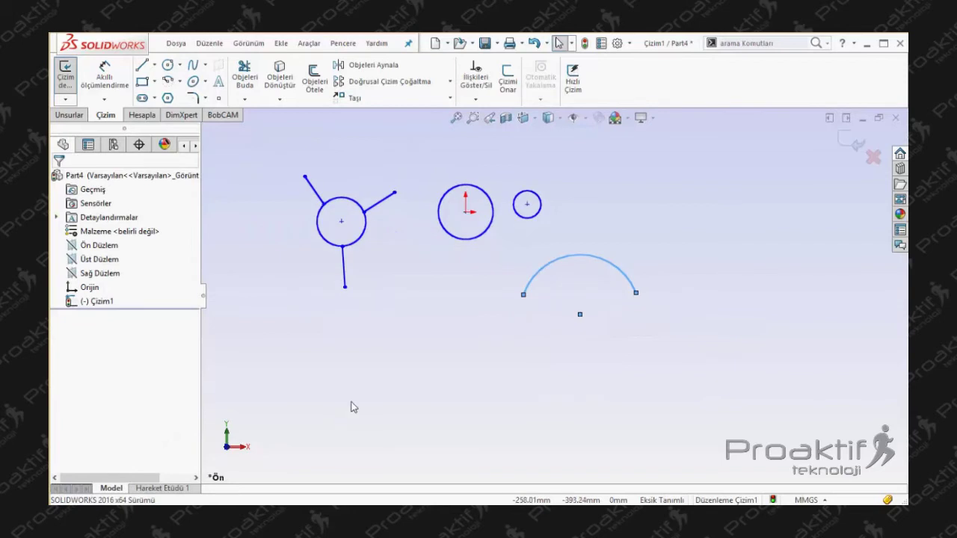
Draw a short horizontal line below the sketch.
click(167, 81)
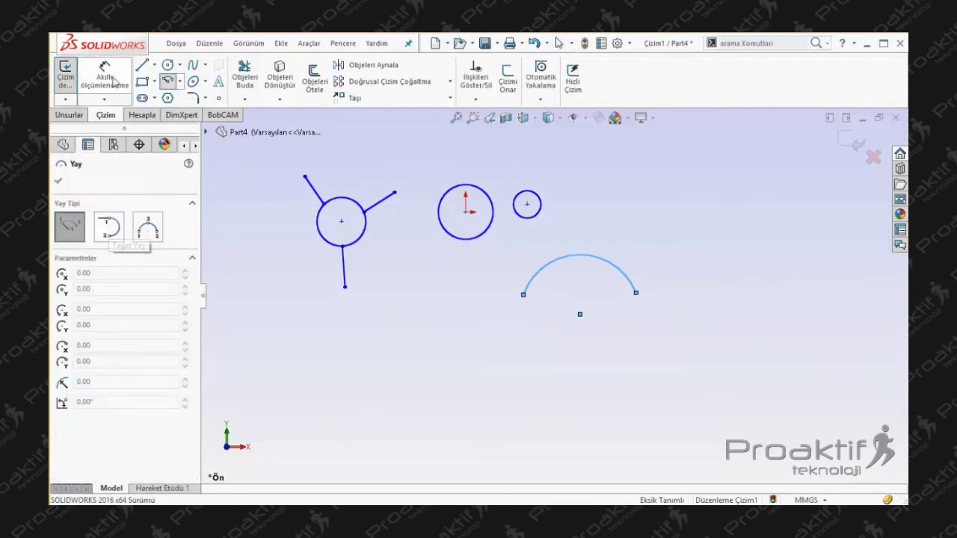
click(142, 65)
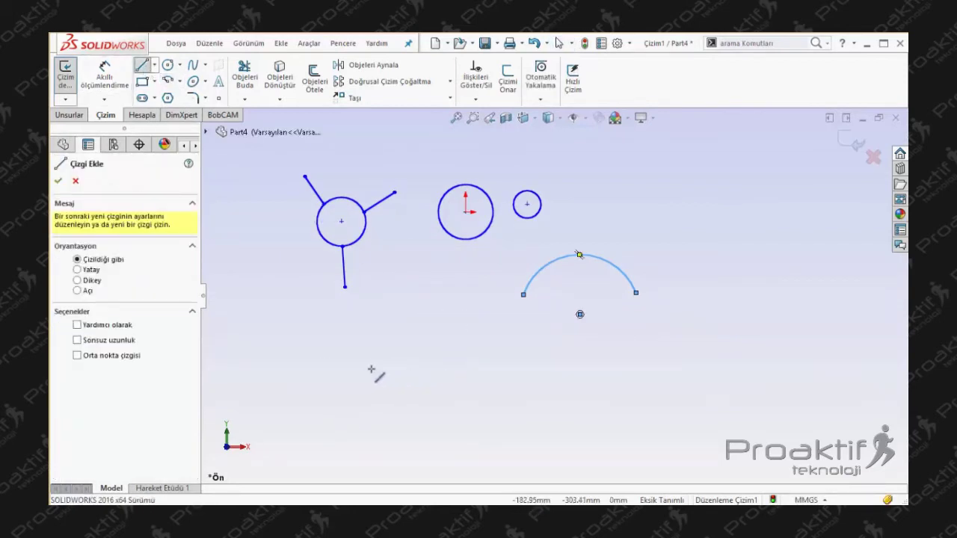
drag(372, 369, 446, 368)
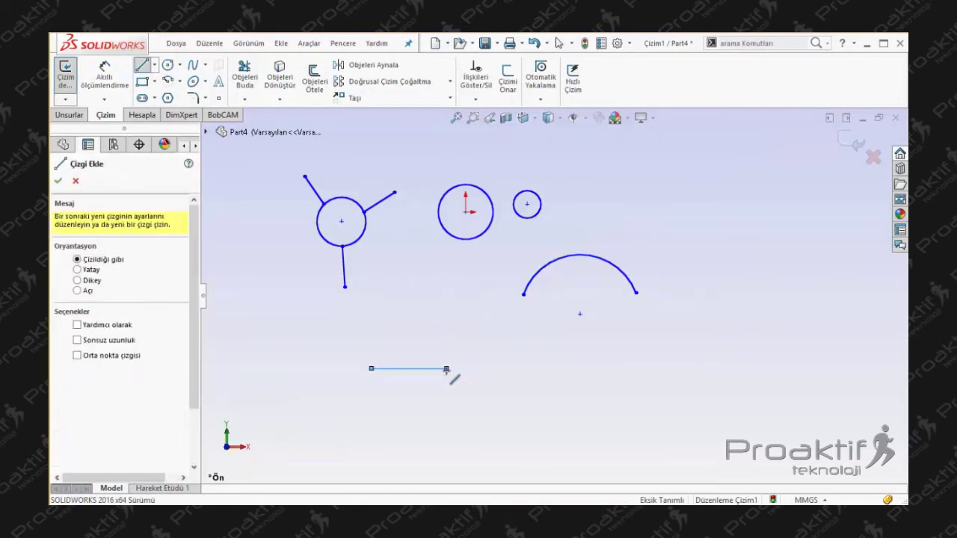
key(Escape)
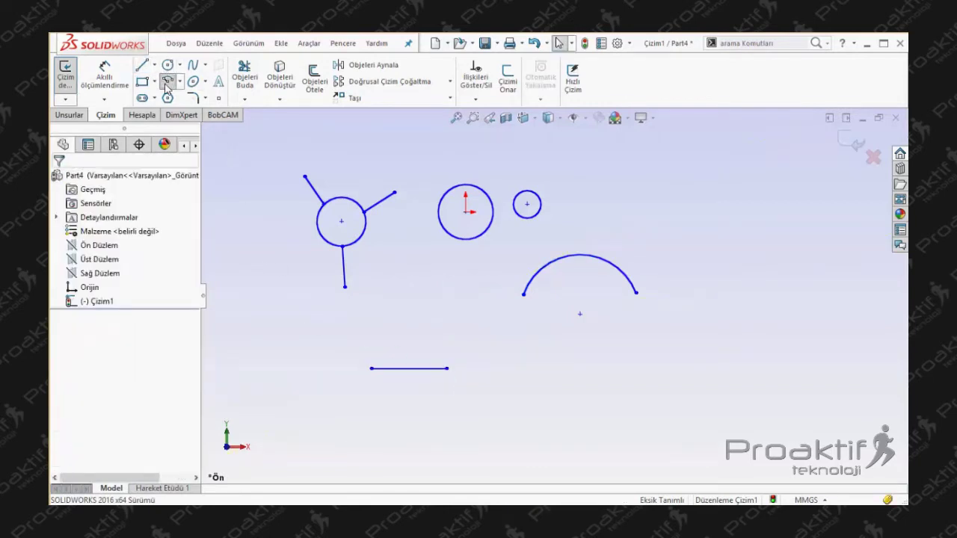
Add a tangent arc curving upward from the horizontal line's right end.
click(167, 84)
click(109, 227)
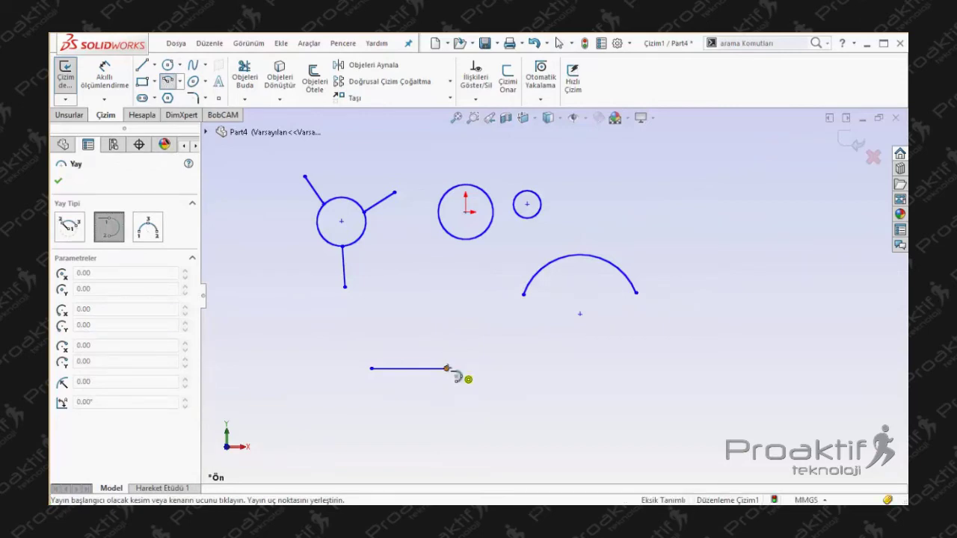
click(447, 367)
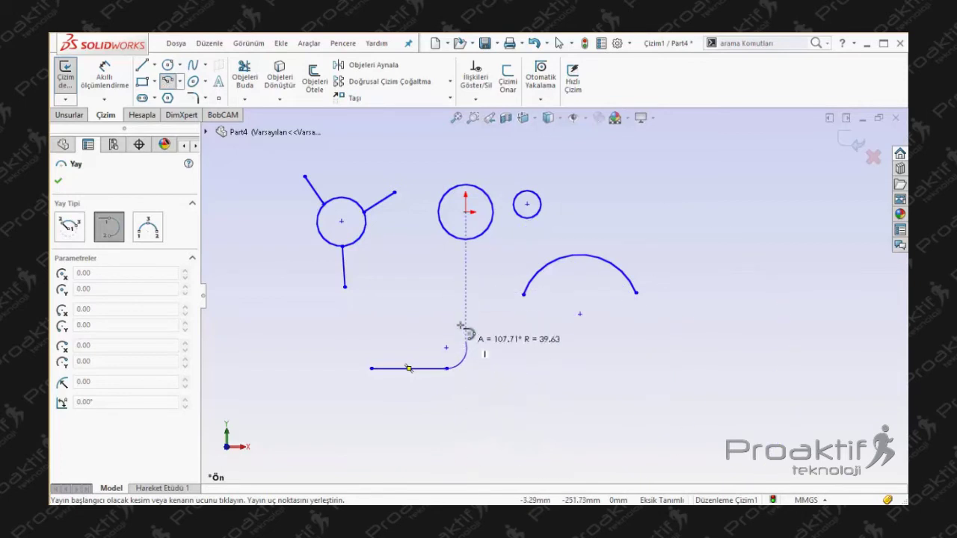
click(446, 303)
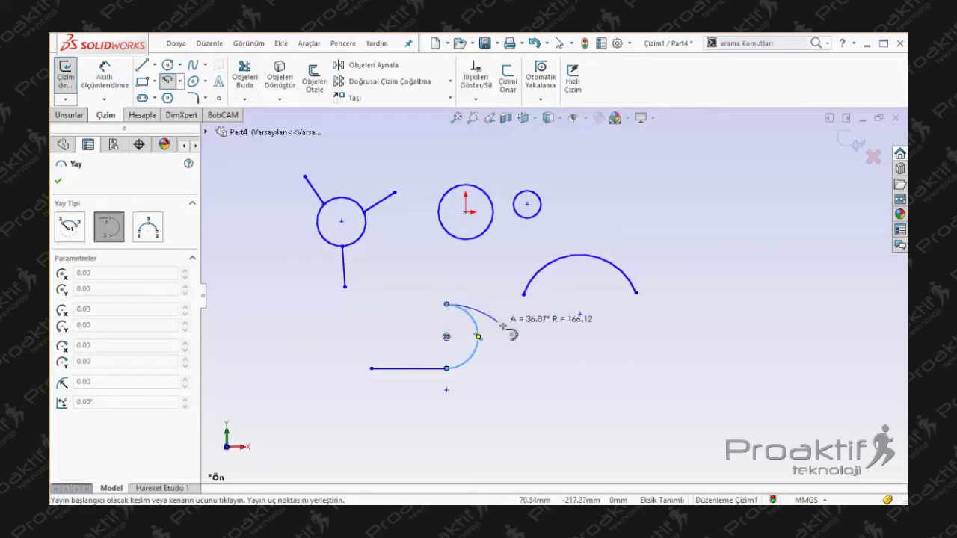
key(Escape)
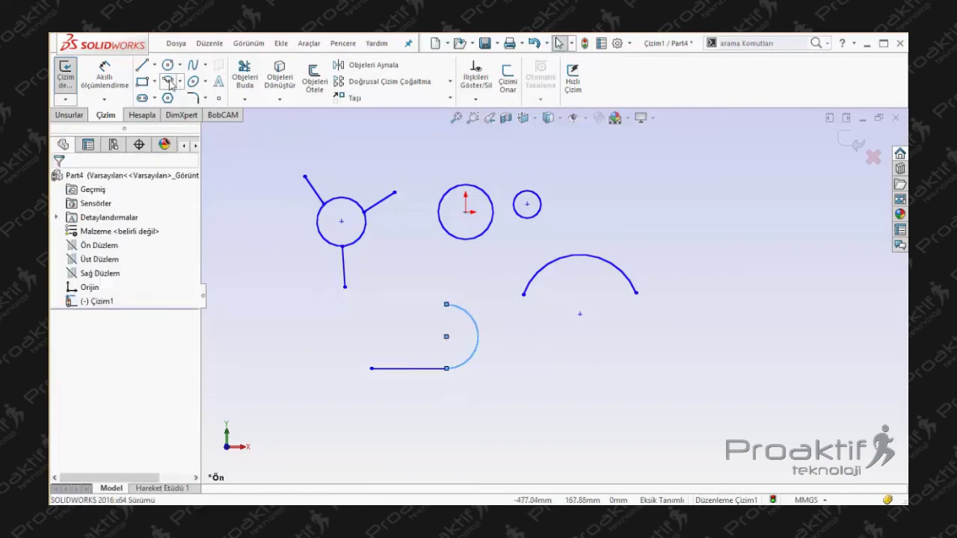
Draw a three-point arch of about 167°, radius near 123.96, at the lower right.
click(171, 84)
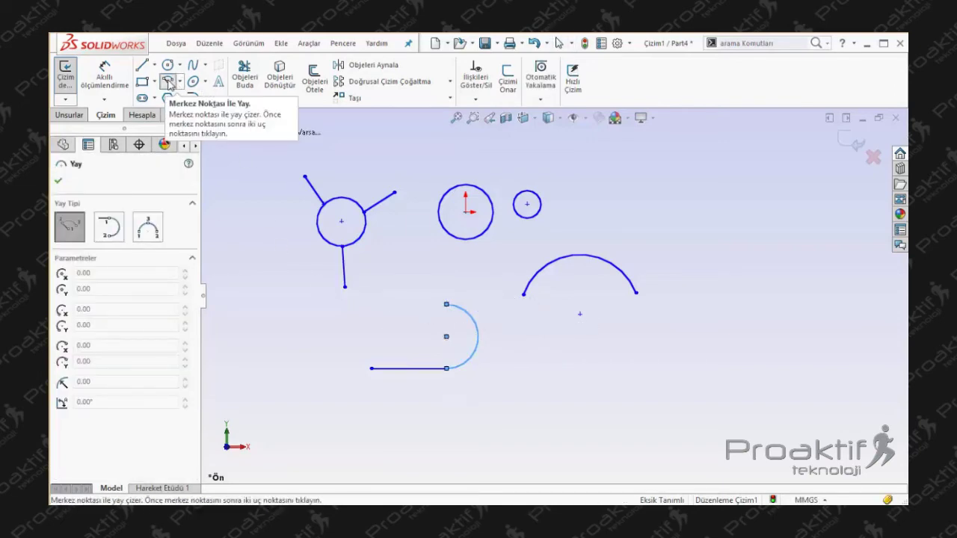
click(153, 236)
ctrl+middle_drag(726, 393, 699, 380)
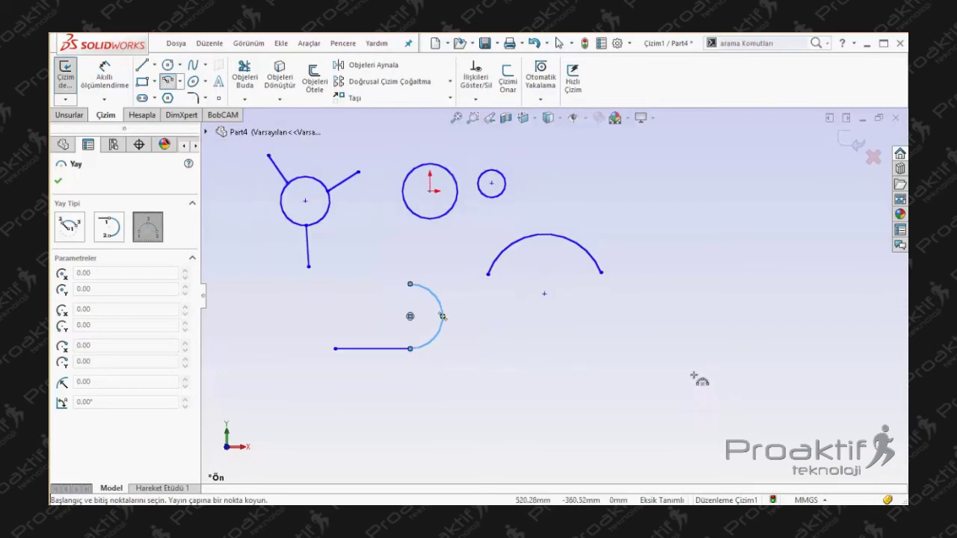
click(629, 360)
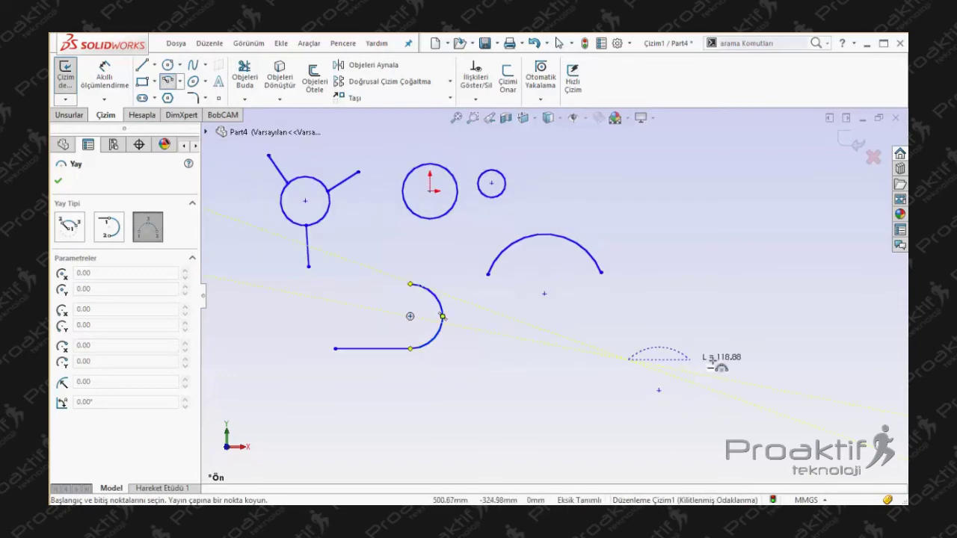
click(755, 361)
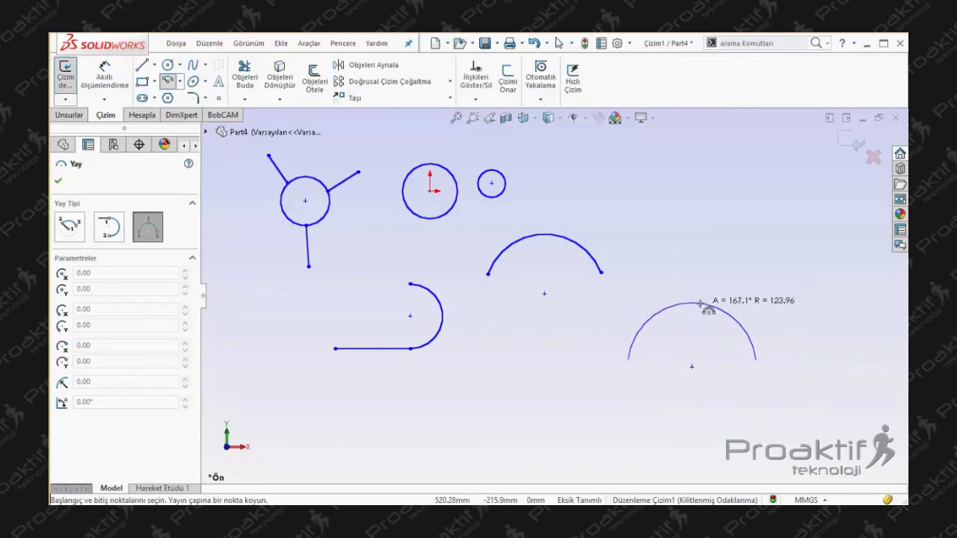
click(700, 304)
key(Escape)
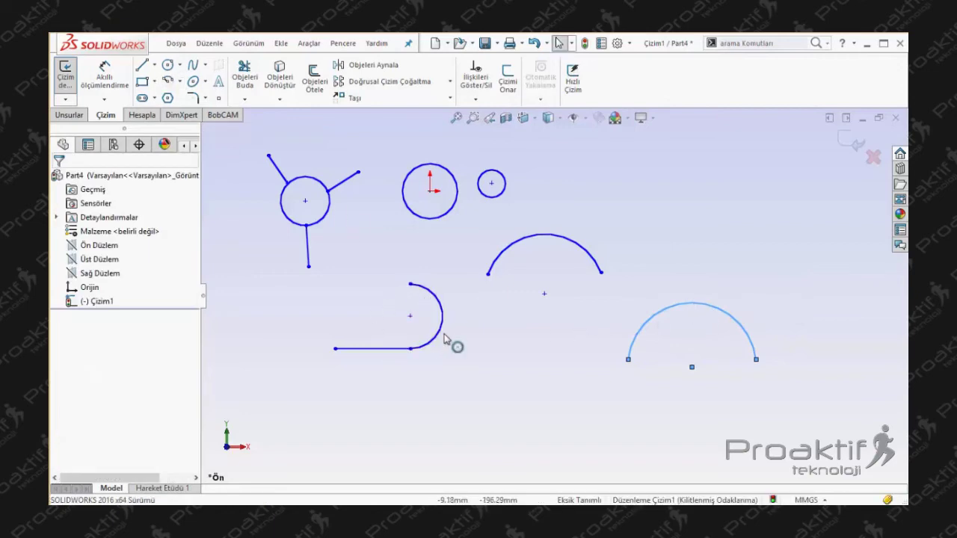
scroll(509, 394, up, 2)
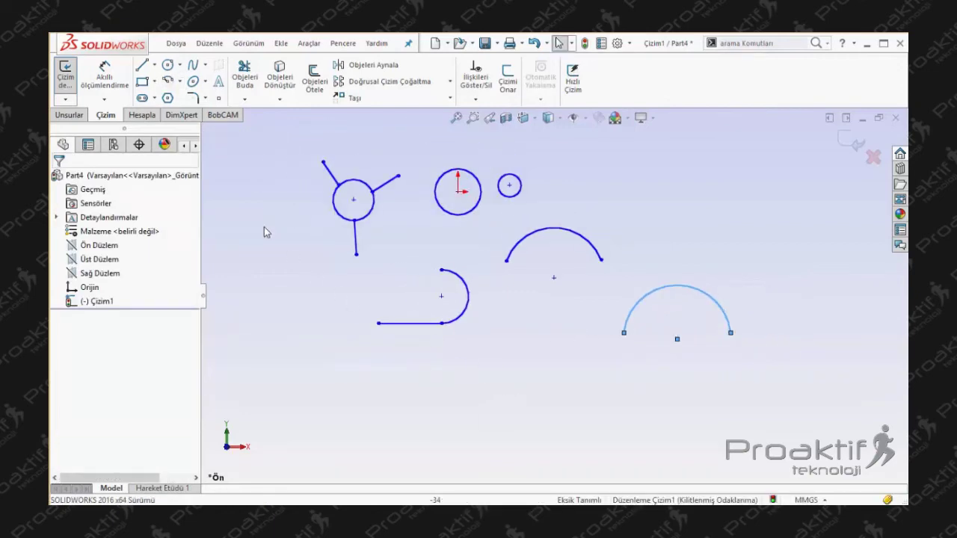
Draw a second horizontal line below the existing shapes.
click(143, 67)
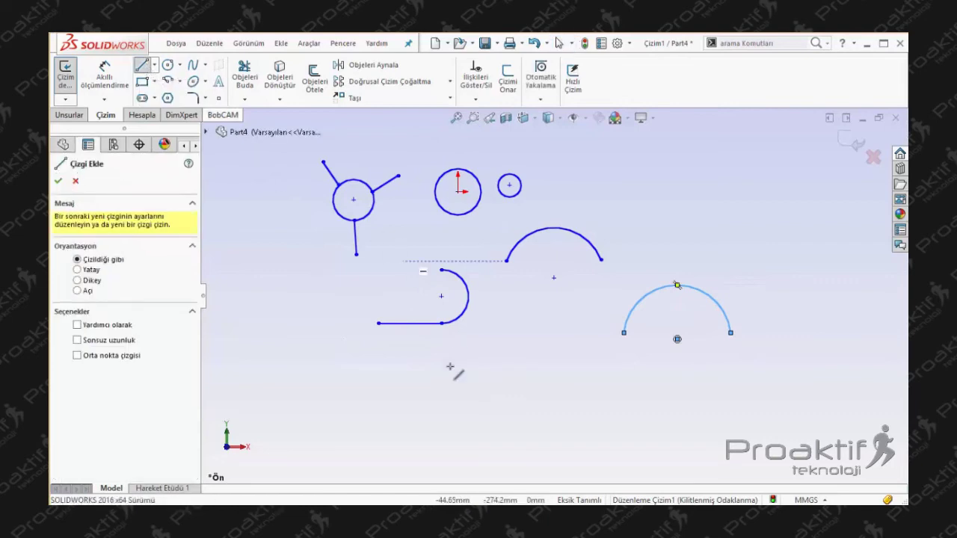
click(379, 417)
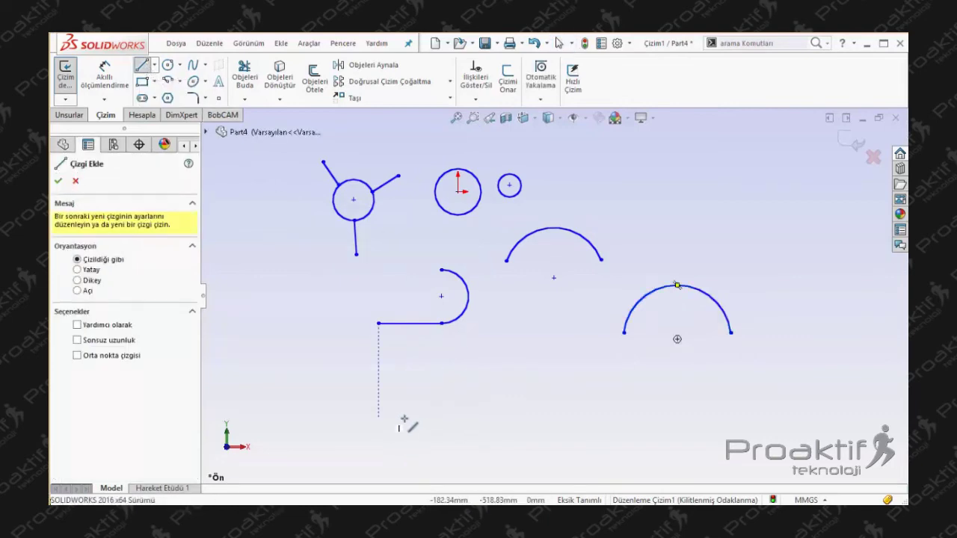
click(519, 417)
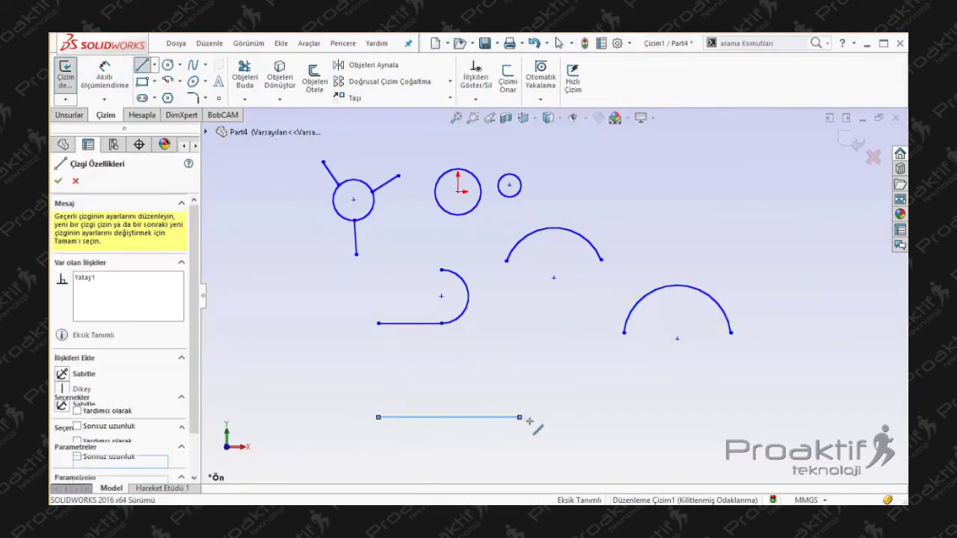
scroll(576, 433, up, 2)
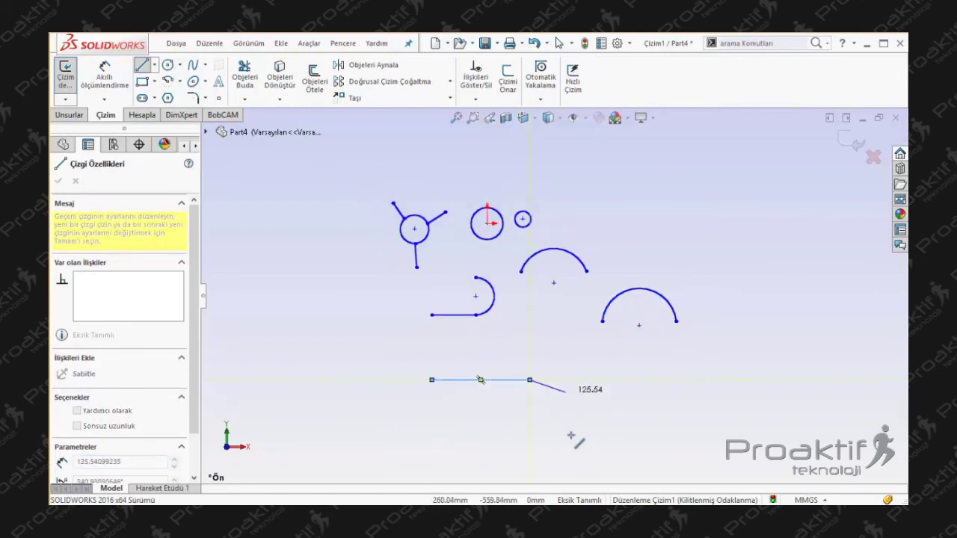
scroll(561, 394, down, 2)
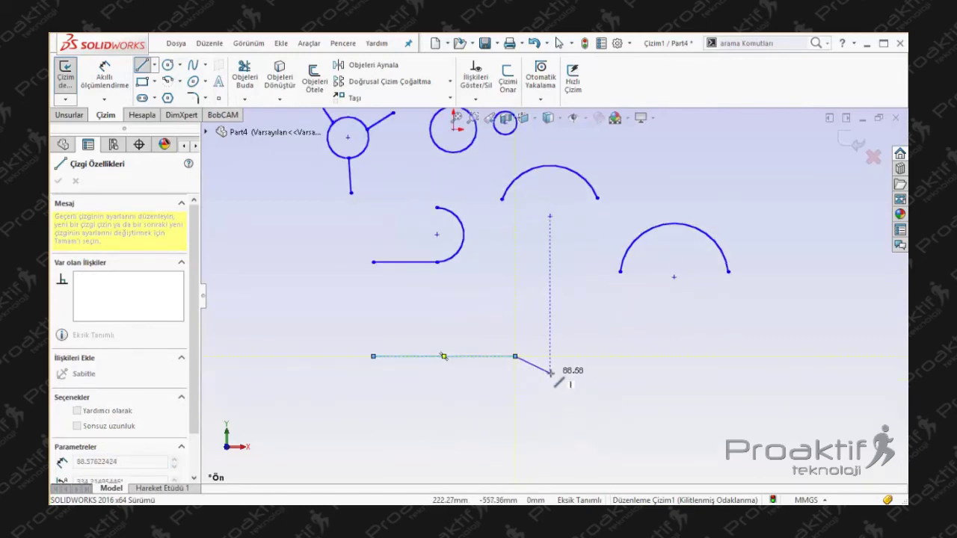
Add a downward 180° tangent arc, radius about 100.64, from that line's right end.
click(516, 356)
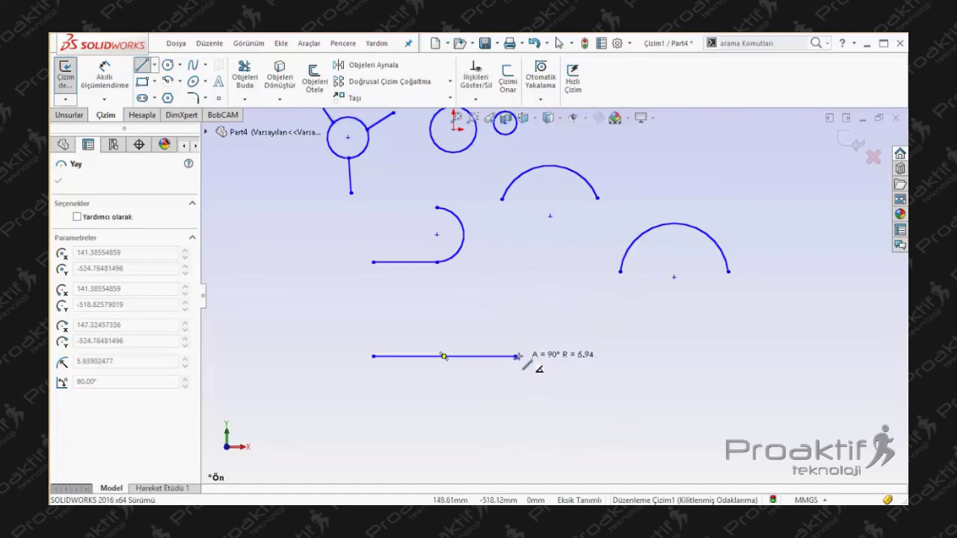
click(516, 445)
key(Escape)
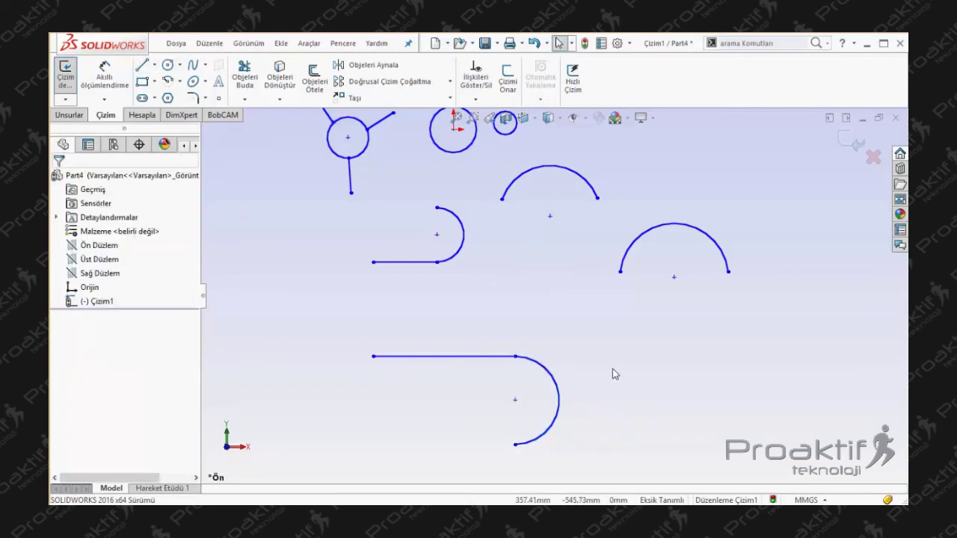
Box-select all circles, lines and arcs in Çizim1 and delete them, leaving only the origin.
scroll(613, 367, up, 3)
scroll(568, 297, up, 1)
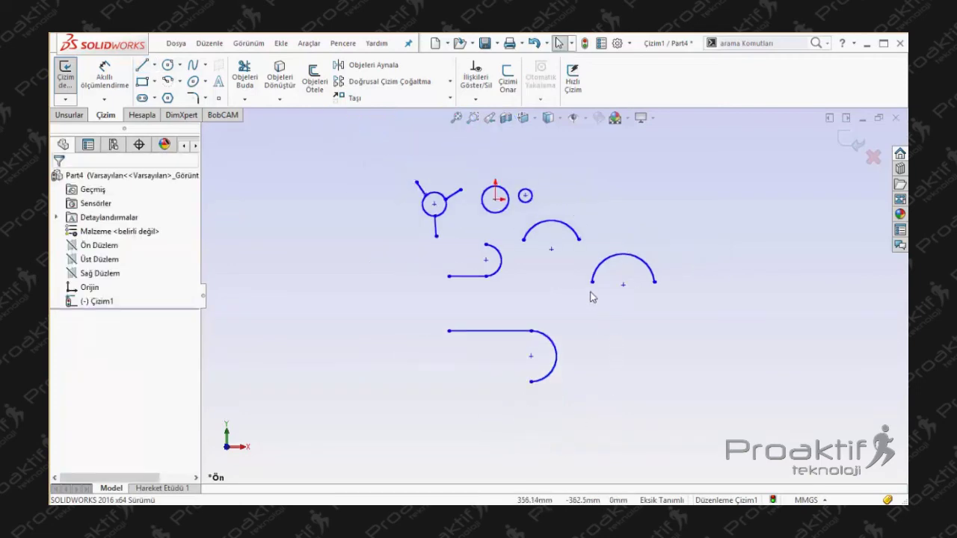
scroll(590, 296, down, 1)
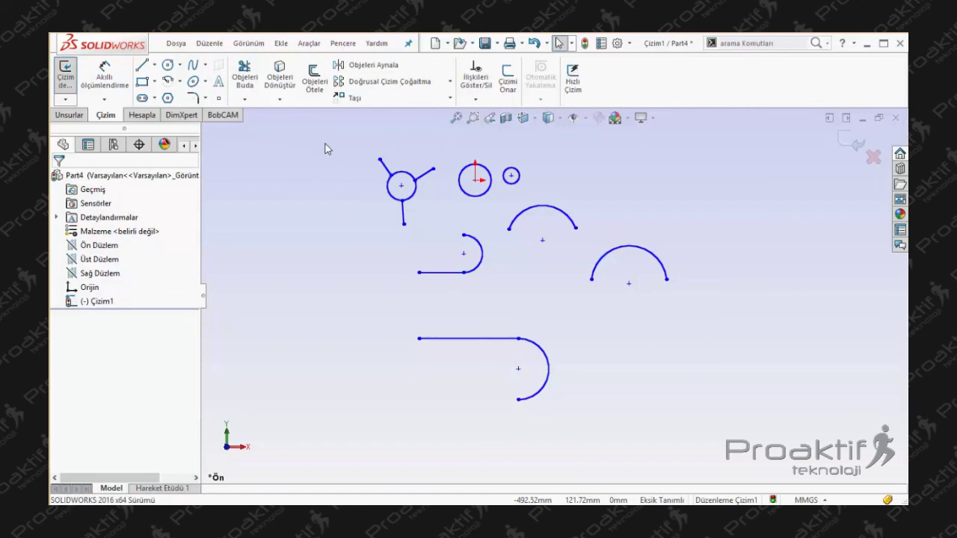
drag(325, 144, 739, 441)
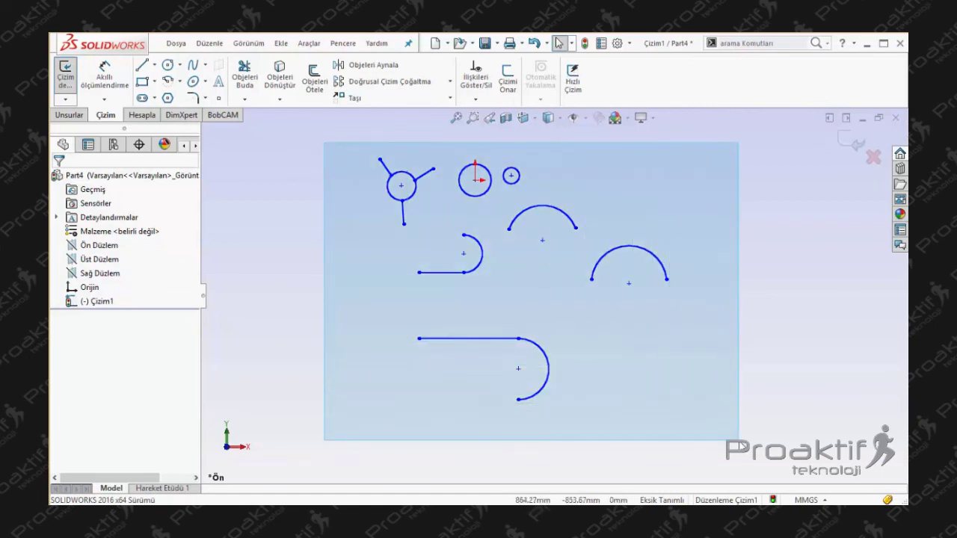
drag(739, 441, 739, 442)
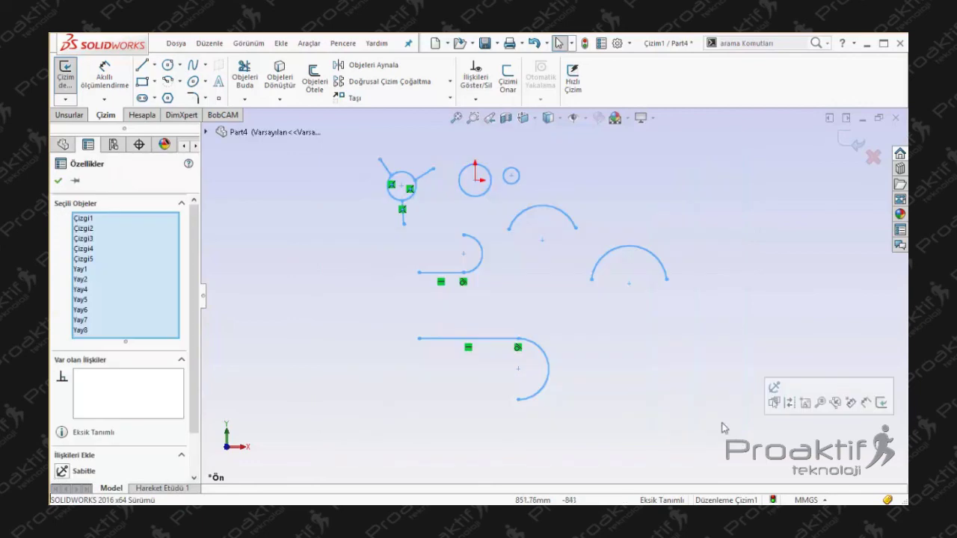
key(Delete)
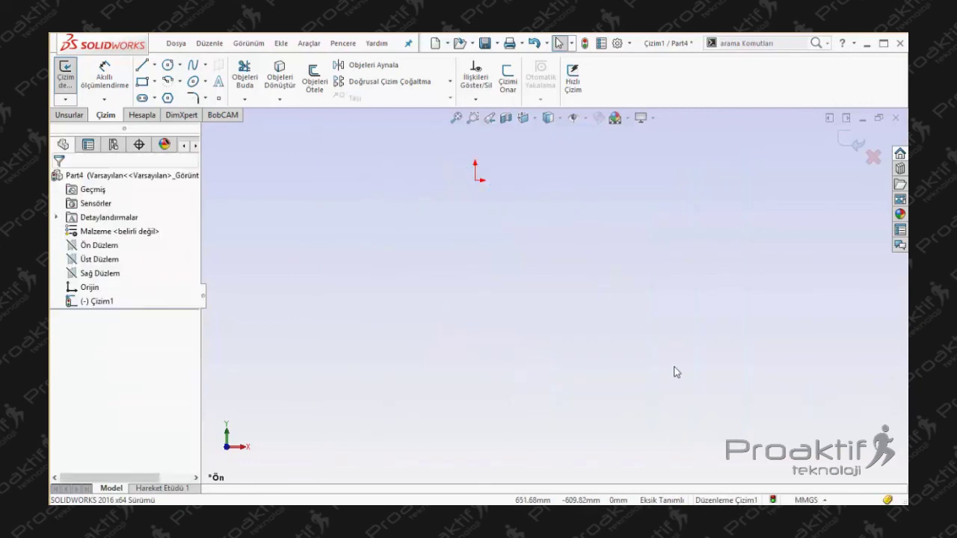